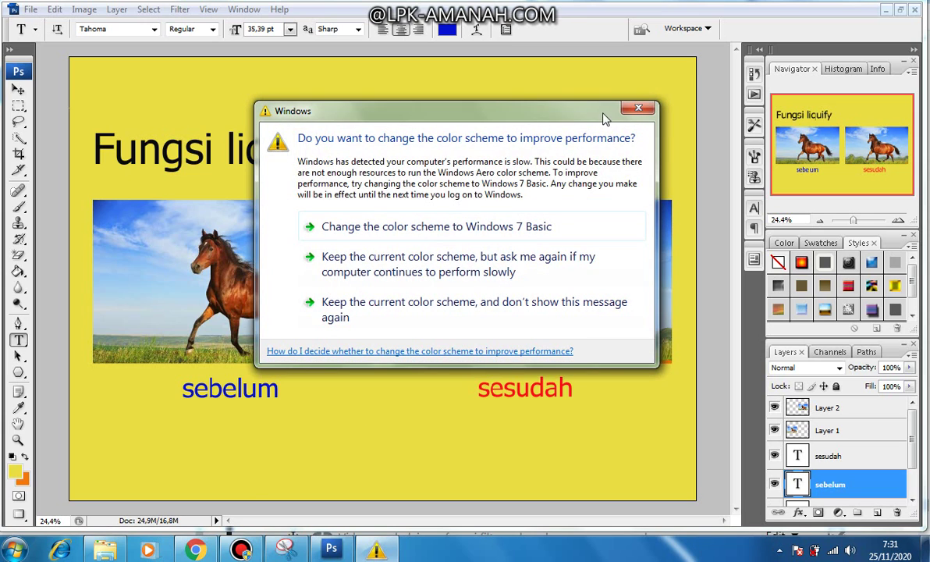
Dismiss the Windows color scheme warning and minimize the Untitled-1 document
{"action": "left_click", "coordinate": [640, 109]}
{"action": "left_click", "coordinate": [635, 111]}
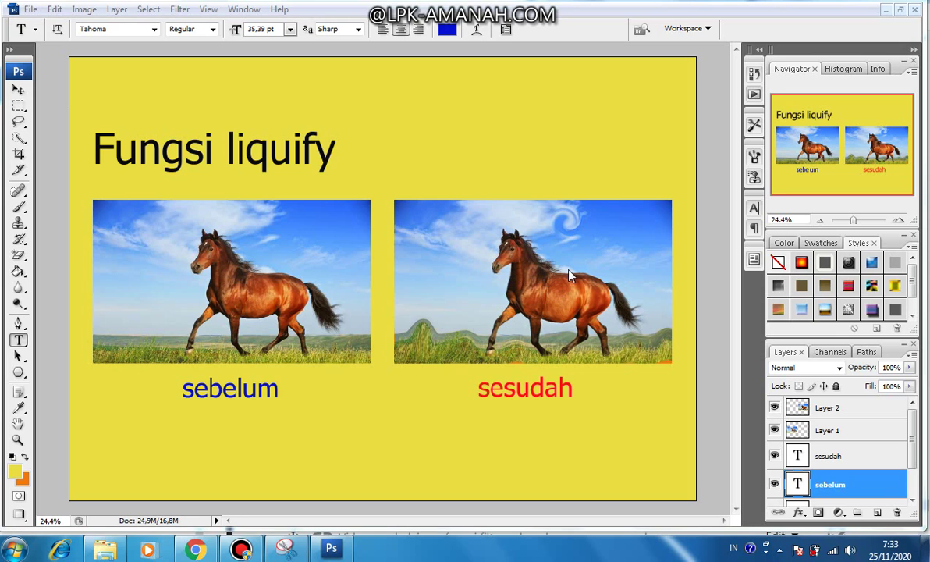
{"action": "left_click", "coordinate": [902, 9]}
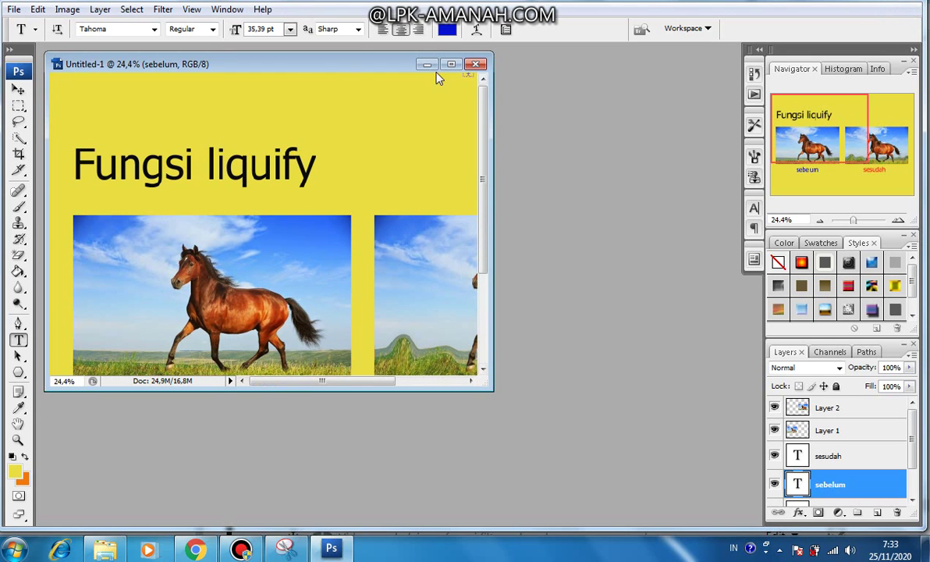
{"action": "left_click", "coordinate": [425, 65]}
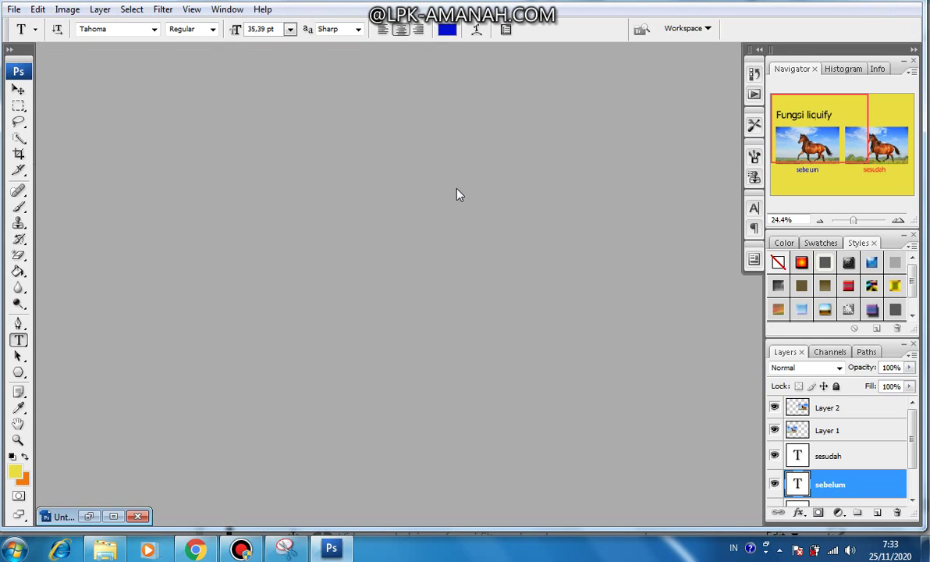
Open the kuda image from the ADOBE PHOTOSHOP folder and make its document window taller
{"action": "double_click", "coordinate": [361, 180]}
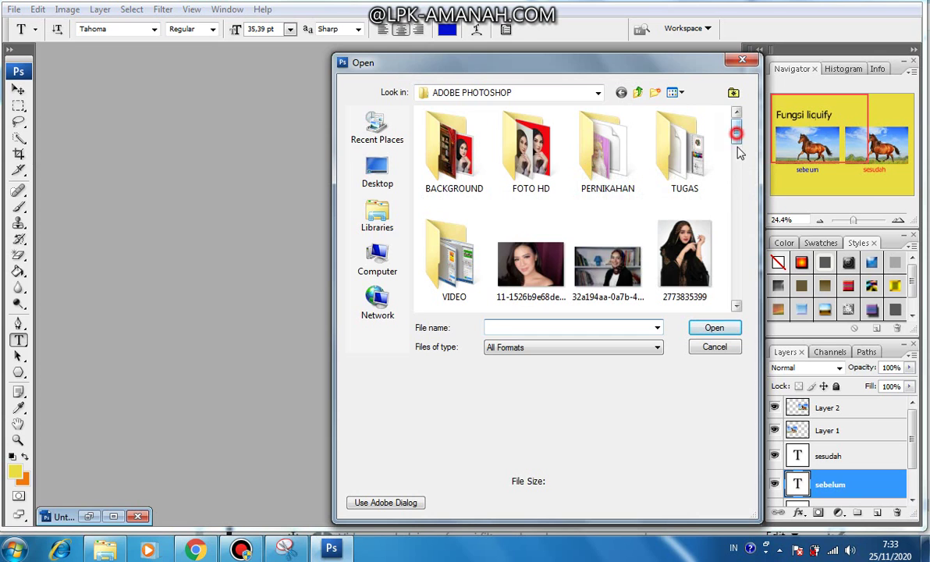
{"action": "left_click_drag", "start_coordinate": [736, 133], "coordinate": [737, 209]}
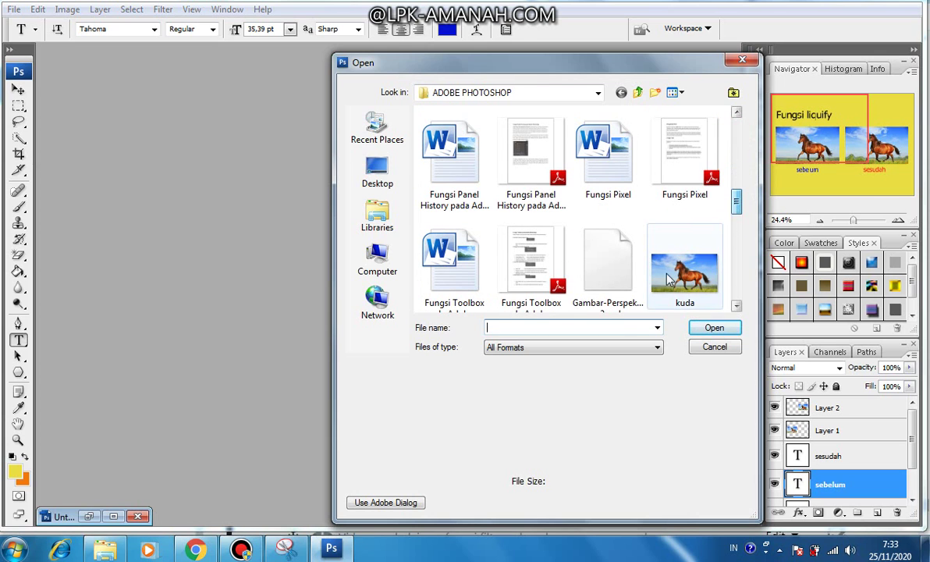
{"action": "left_click", "coordinate": [684, 269]}
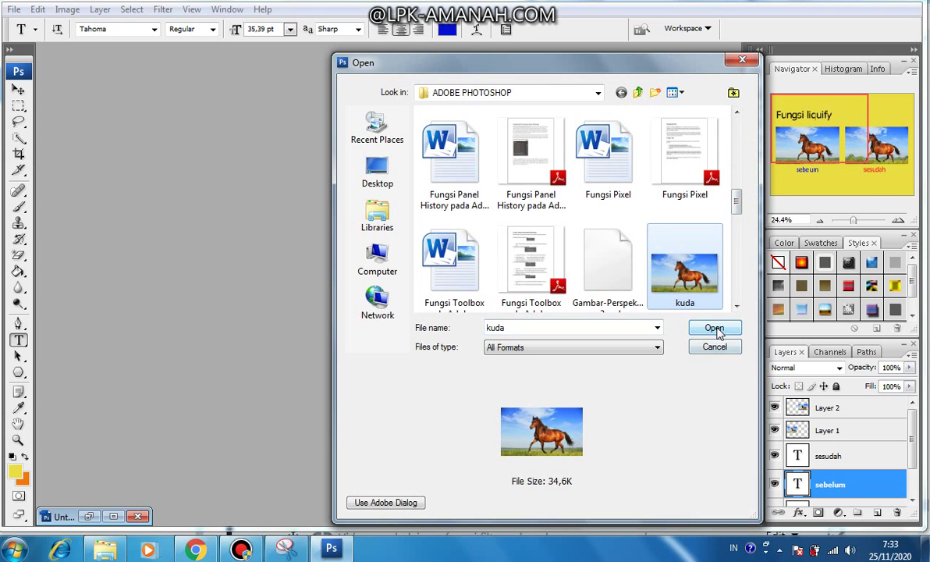
{"action": "left_click", "coordinate": [714, 327]}
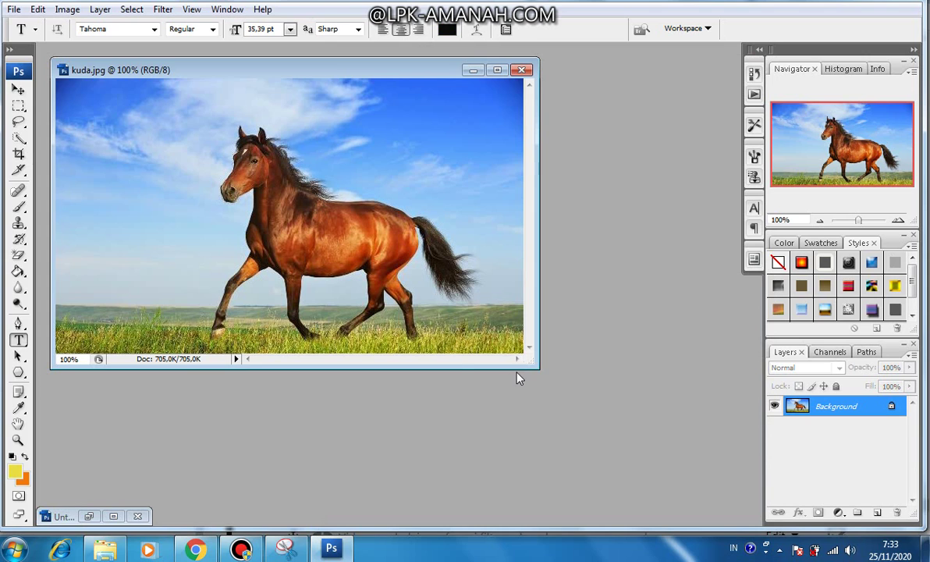
{"action": "left_click_drag", "start_coordinate": [516, 371], "coordinate": [539, 408]}
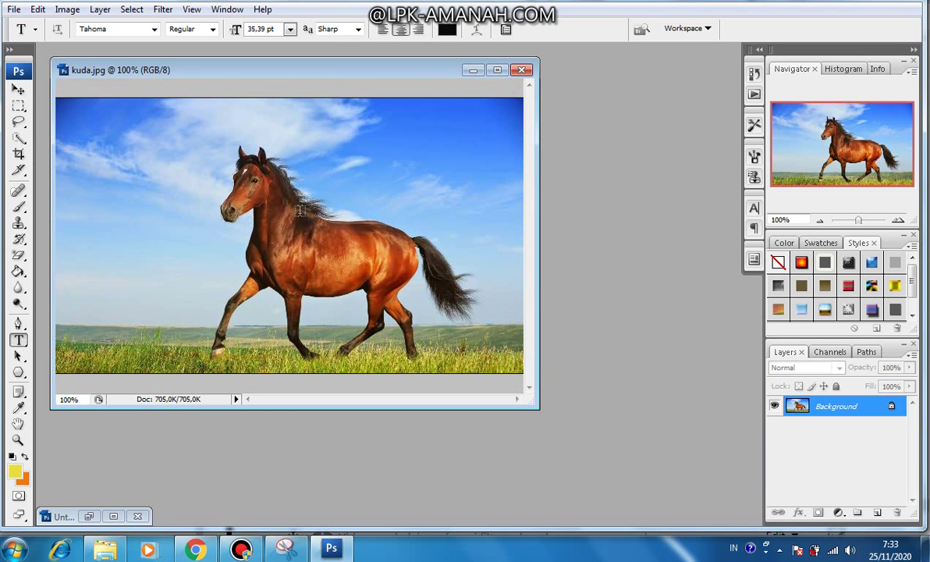
Open the Liquify filter on the horse photo and set the Forward Warp tool's brush size to 61
{"action": "left_click", "coordinate": [162, 11]}
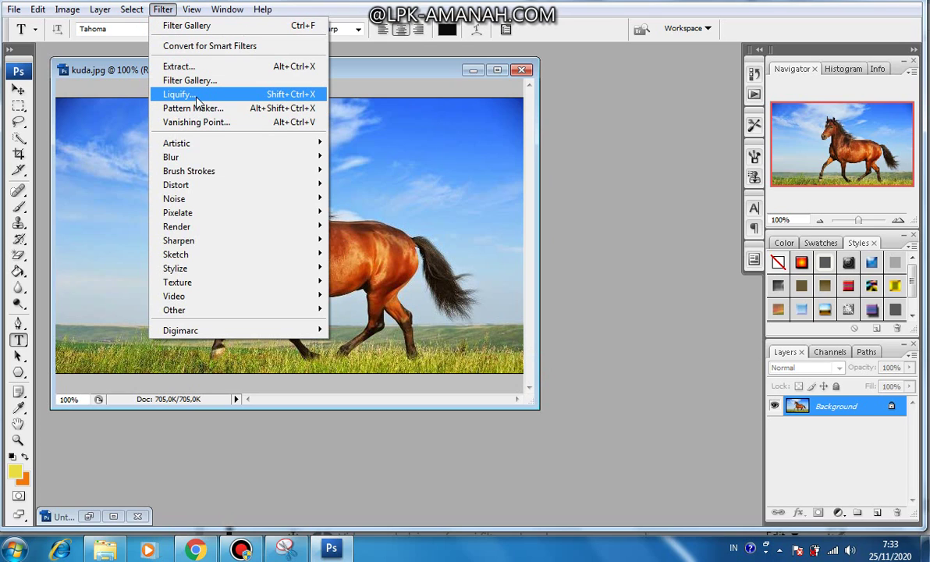
{"action": "left_click", "coordinate": [286, 93]}
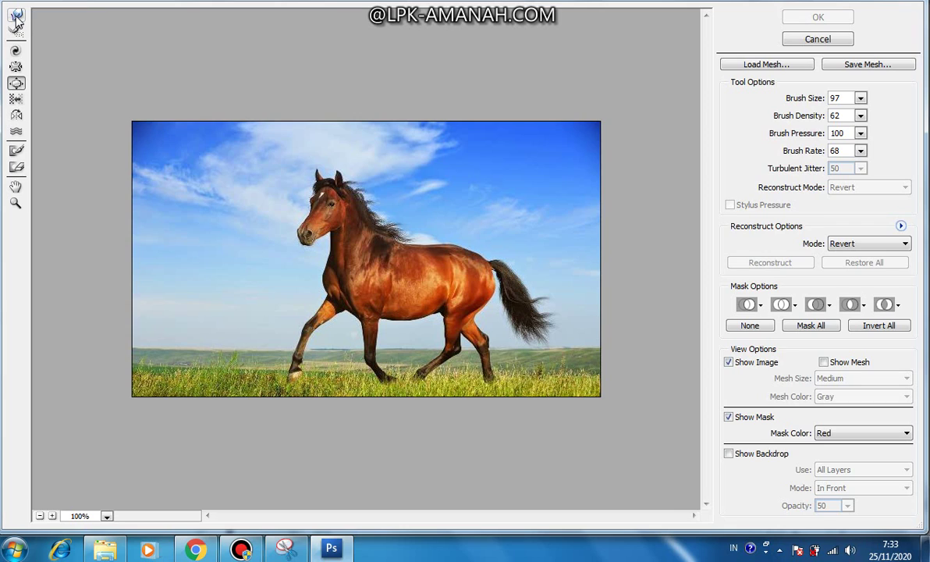
{"action": "left_click", "coordinate": [17, 18]}
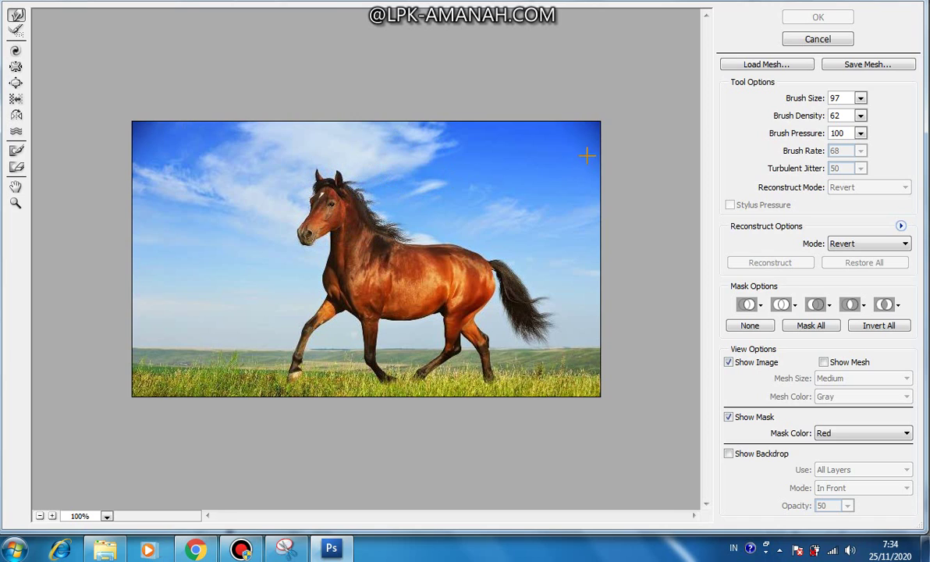
{"action": "left_click", "coordinate": [861, 99]}
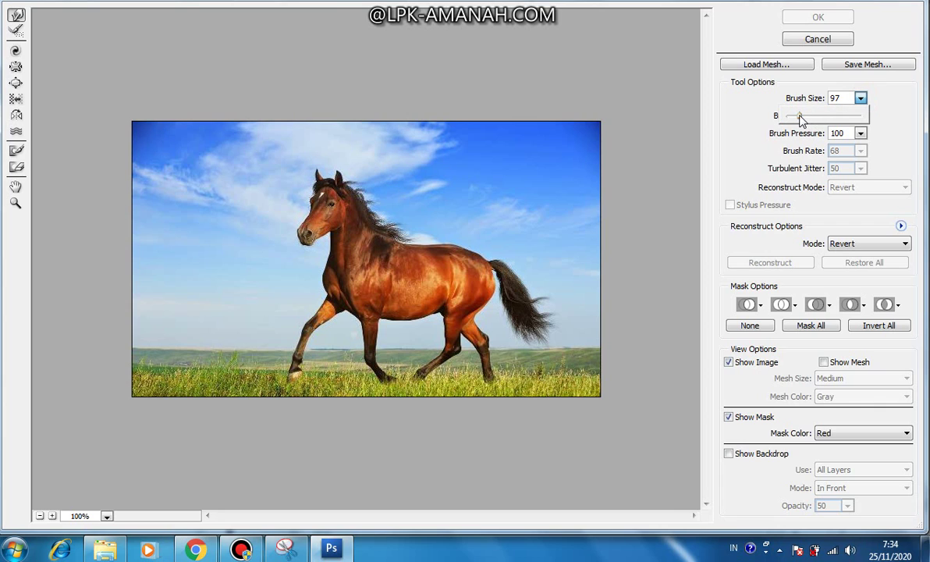
{"action": "left_click_drag", "start_coordinate": [798, 117], "coordinate": [794, 117]}
{"action": "left_click_drag", "start_coordinate": [794, 116], "coordinate": [824, 117]}
{"action": "left_click_drag", "start_coordinate": [824, 117], "coordinate": [794, 116]}
{"action": "left_click", "coordinate": [417, 152]}
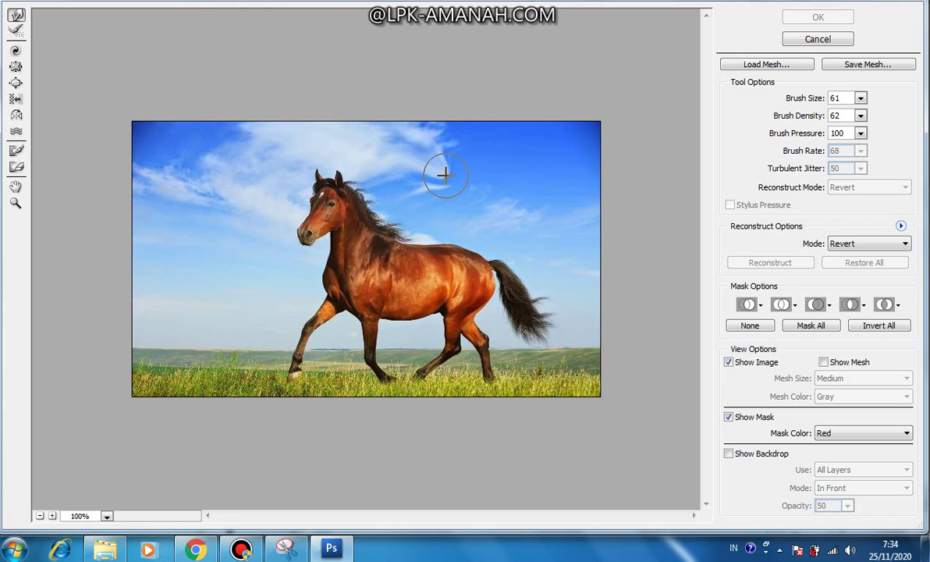
Try warping the clouds and the horse's tail with the Forward Warp tool, undoing each stroke
{"action": "mouse_move", "coordinate": [572, 201]}
{"action": "left_mouse_down"}
{"action": "mouse_move", "coordinate": [514, 185]}
{"action": "mouse_move", "coordinate": [476, 189]}
{"action": "left_mouse_up"}
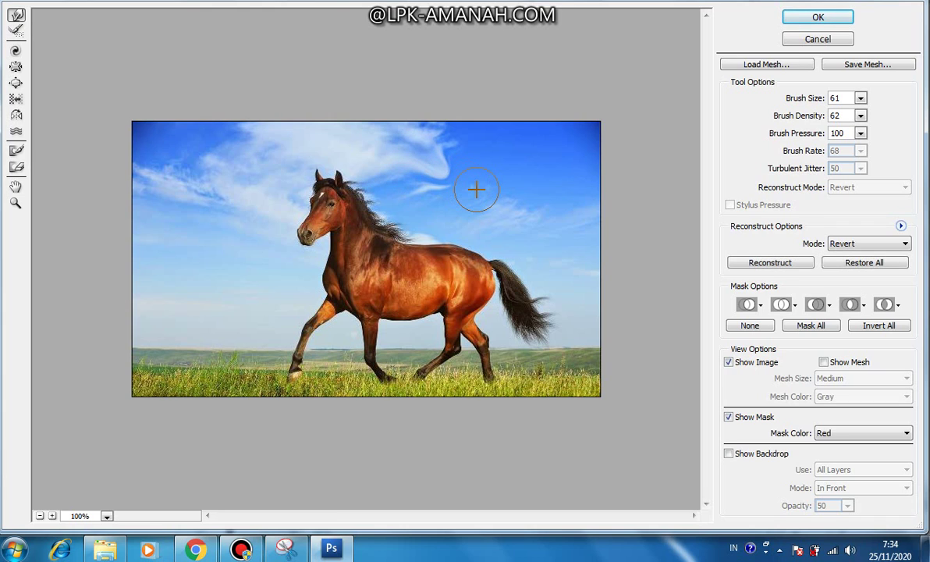
{"action": "key", "text": "ctrl+z"}
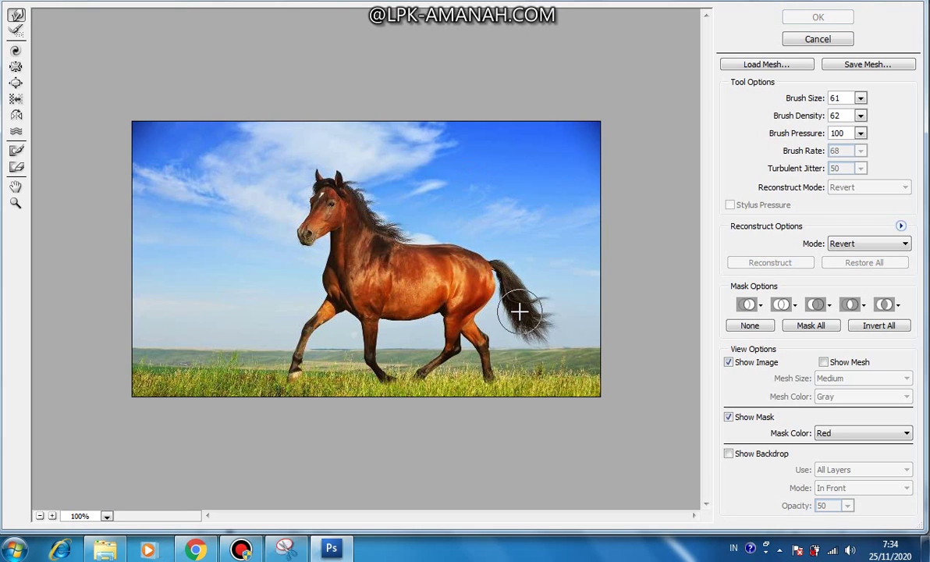
{"action": "mouse_move", "coordinate": [519, 312]}
{"action": "left_mouse_down"}
{"action": "mouse_move", "coordinate": [560, 266]}
{"action": "mouse_move", "coordinate": [650, 264]}
{"action": "left_mouse_up"}
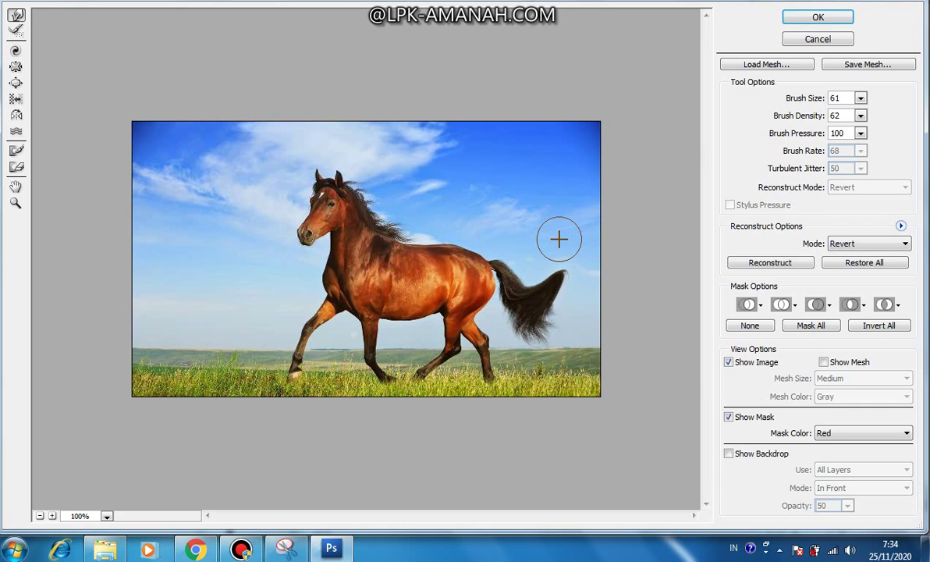
{"action": "key", "text": "ctrl+z"}
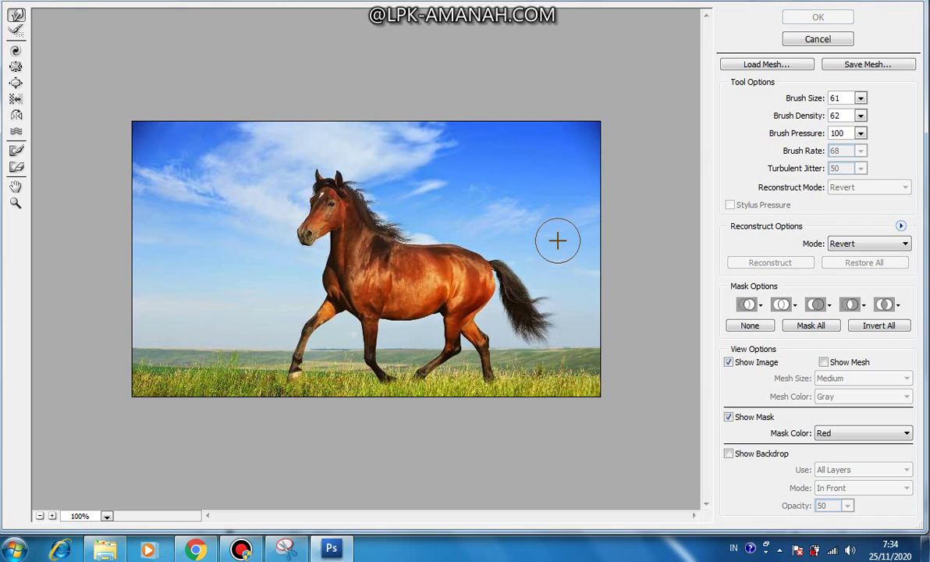
Try warping the horse's tail upward with brush density 100, and undo the stroke
{"action": "left_click", "coordinate": [861, 116]}
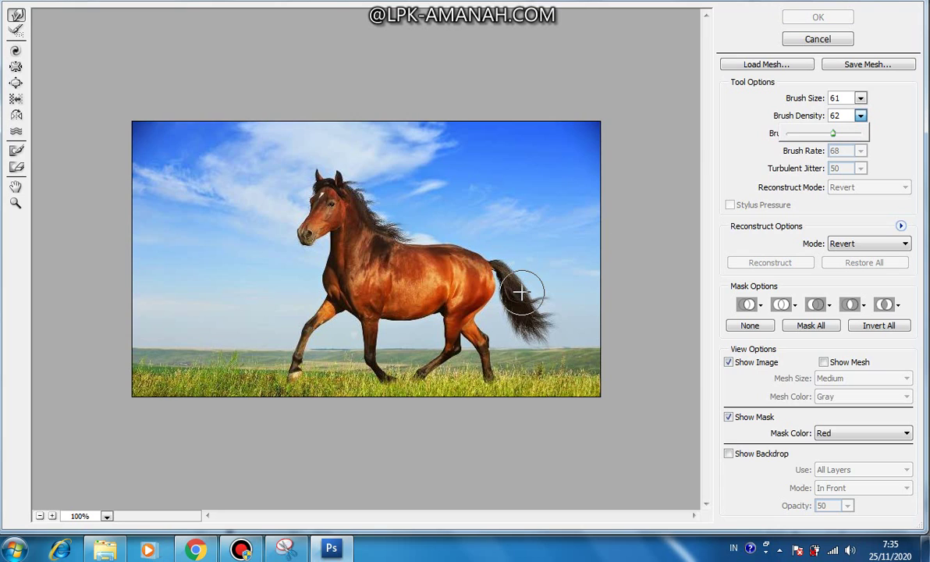
{"action": "left_click_drag", "start_coordinate": [833, 138], "coordinate": [862, 135]}
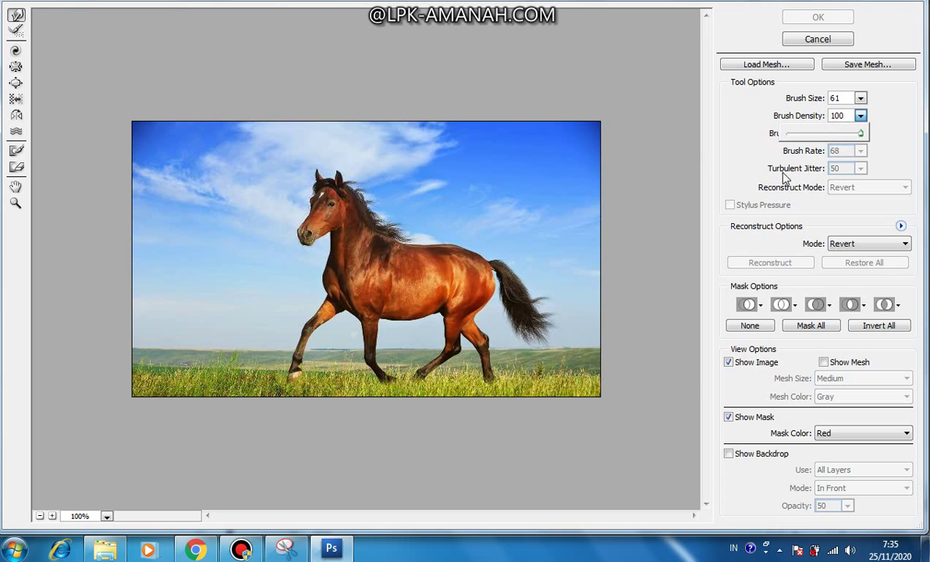
{"action": "mouse_move", "coordinate": [533, 326]}
{"action": "left_mouse_down"}
{"action": "mouse_move", "coordinate": [578, 257]}
{"action": "mouse_move", "coordinate": [552, 272]}
{"action": "left_mouse_up"}
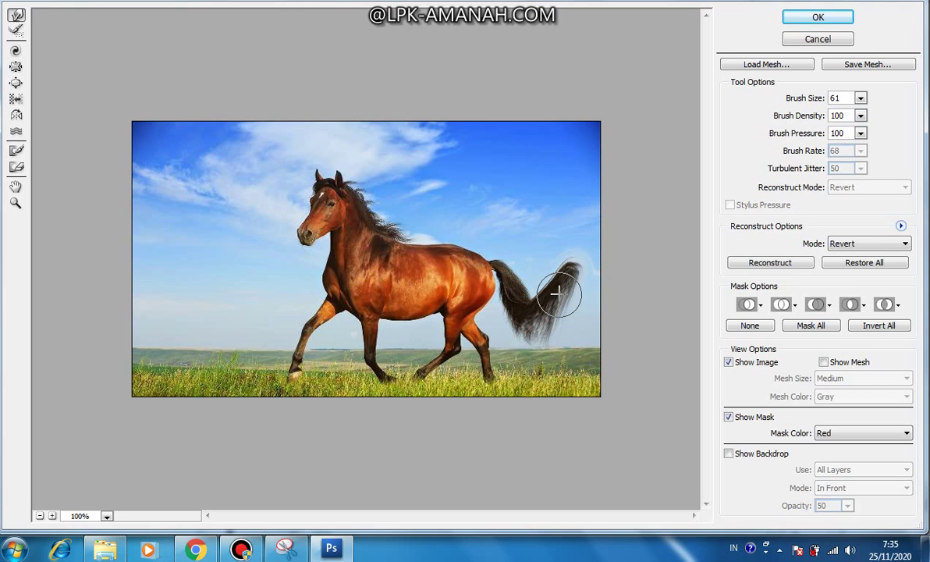
{"action": "key", "text": "ctrl+z"}
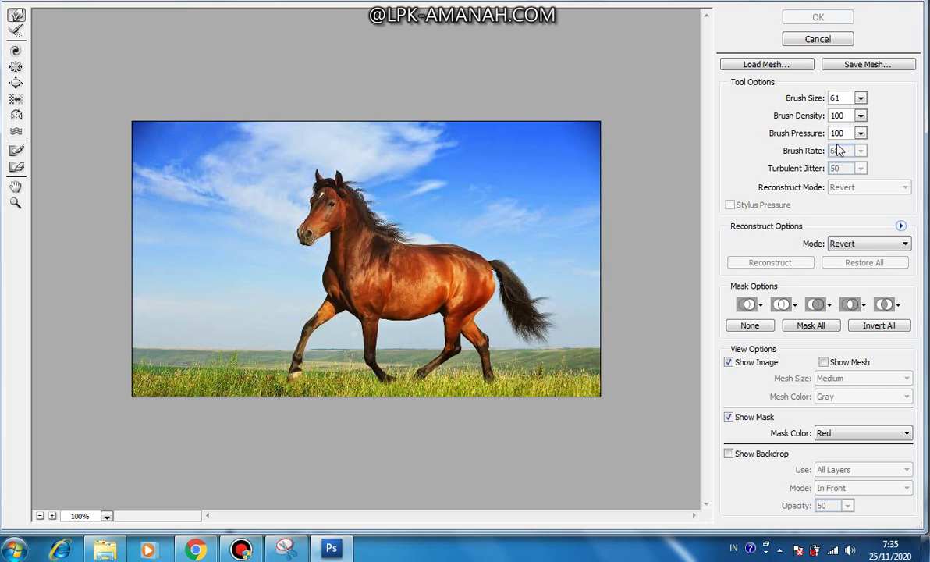
Set the brush density to 0, warp the tip of the horse's tail outward, and partially reconstruct it
{"action": "left_click", "coordinate": [860, 116]}
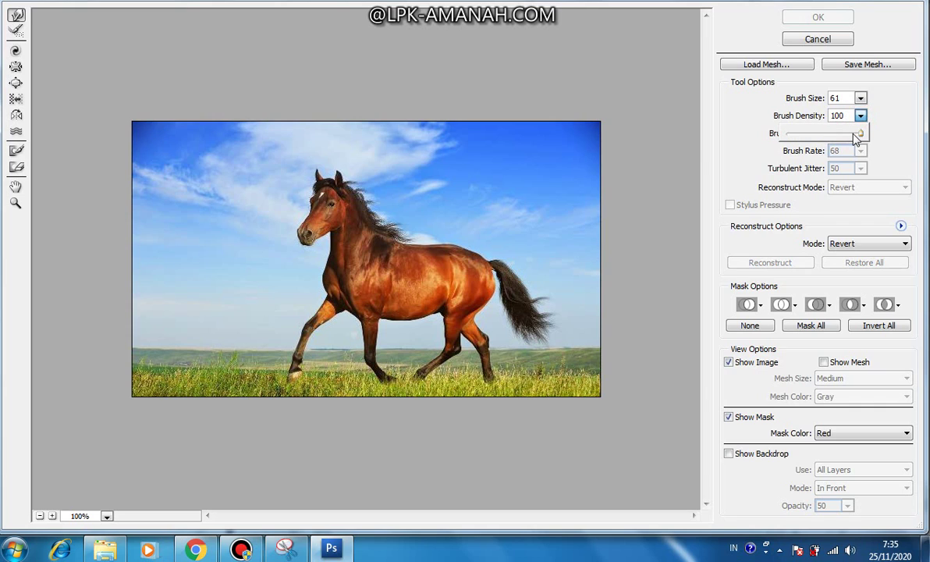
{"action": "left_click_drag", "start_coordinate": [859, 135], "coordinate": [765, 151]}
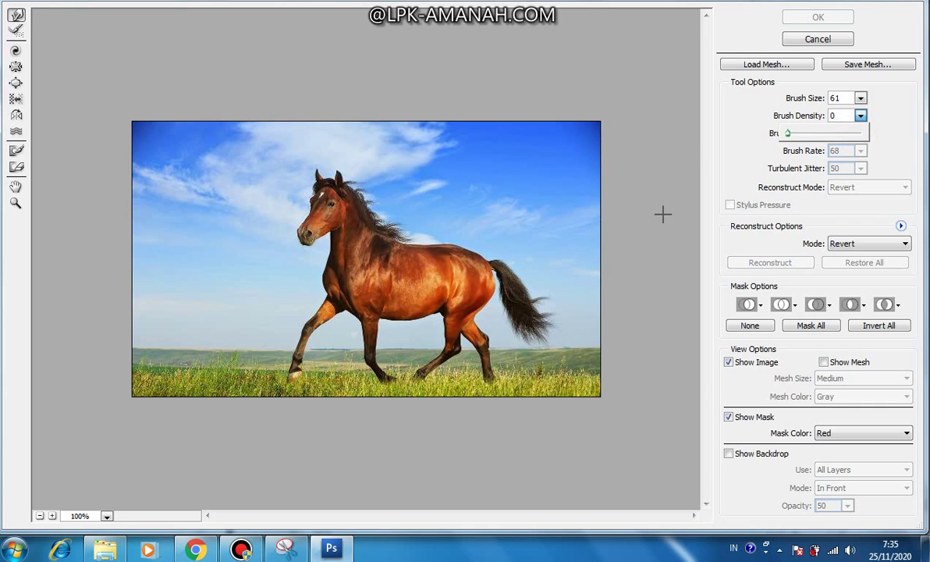
{"action": "left_click", "coordinate": [534, 313]}
{"action": "left_click_drag", "start_coordinate": [550, 305], "coordinate": [571, 278]}
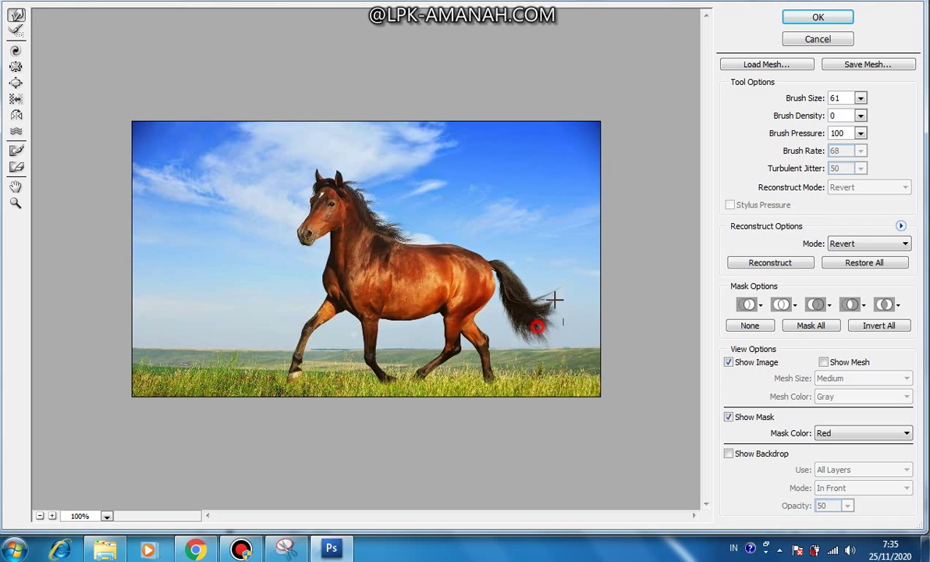
{"action": "left_click_drag", "start_coordinate": [550, 307], "coordinate": [551, 313]}
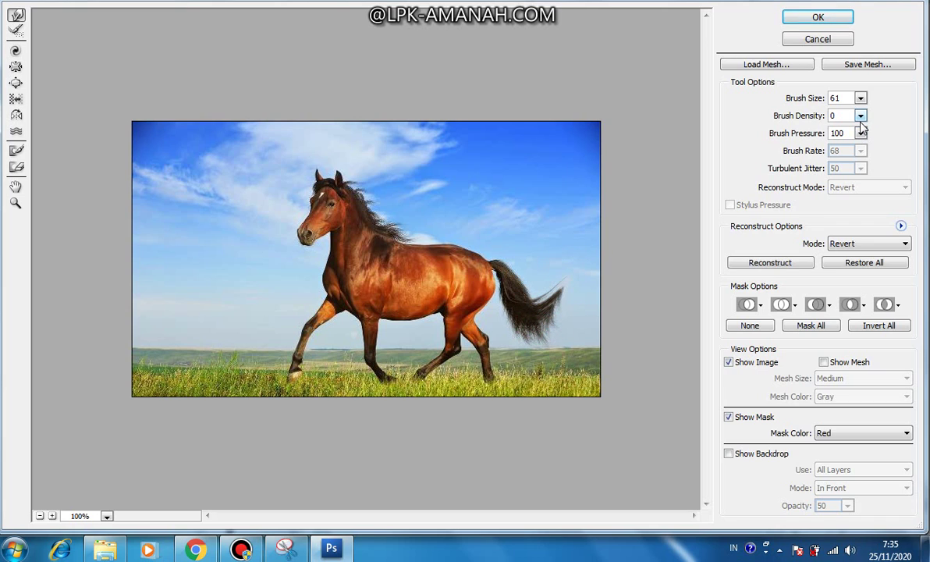
{"action": "left_click", "coordinate": [755, 263]}
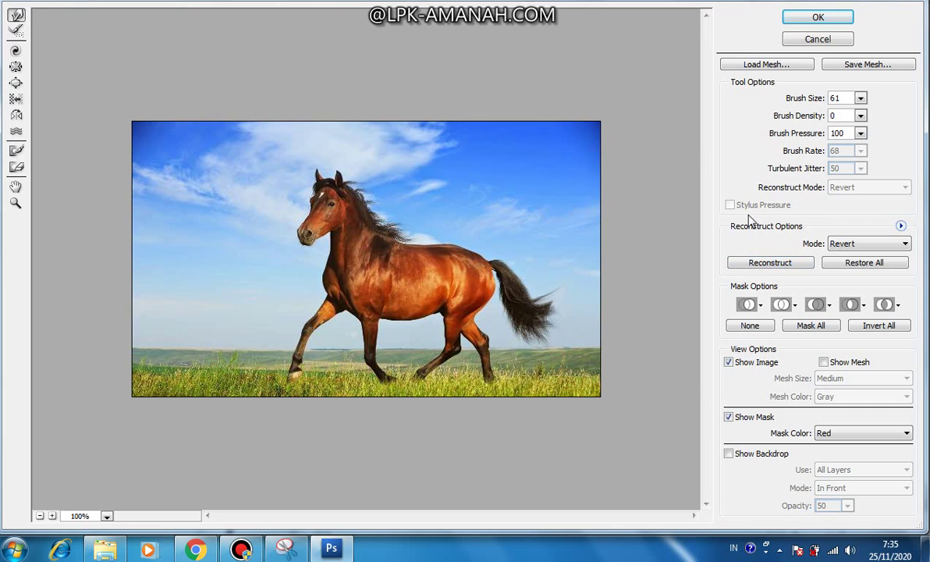
Try a brush pressure of 25 and set it back to 100
{"action": "left_click", "coordinate": [863, 136]}
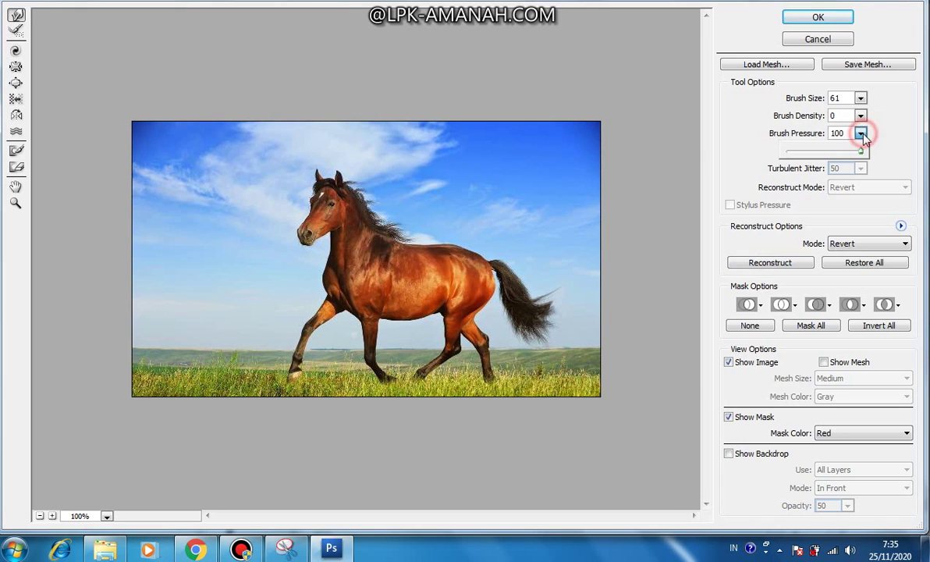
{"action": "left_click_drag", "start_coordinate": [861, 151], "coordinate": [805, 153]}
{"action": "left_click", "coordinate": [401, 155]}
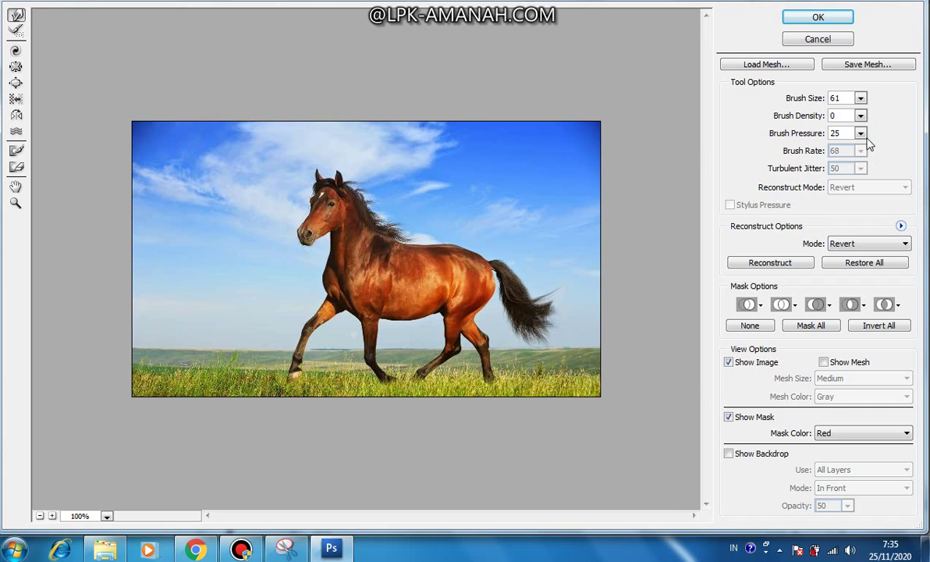
{"action": "left_click", "coordinate": [853, 133]}
{"action": "left_click", "coordinate": [859, 132]}
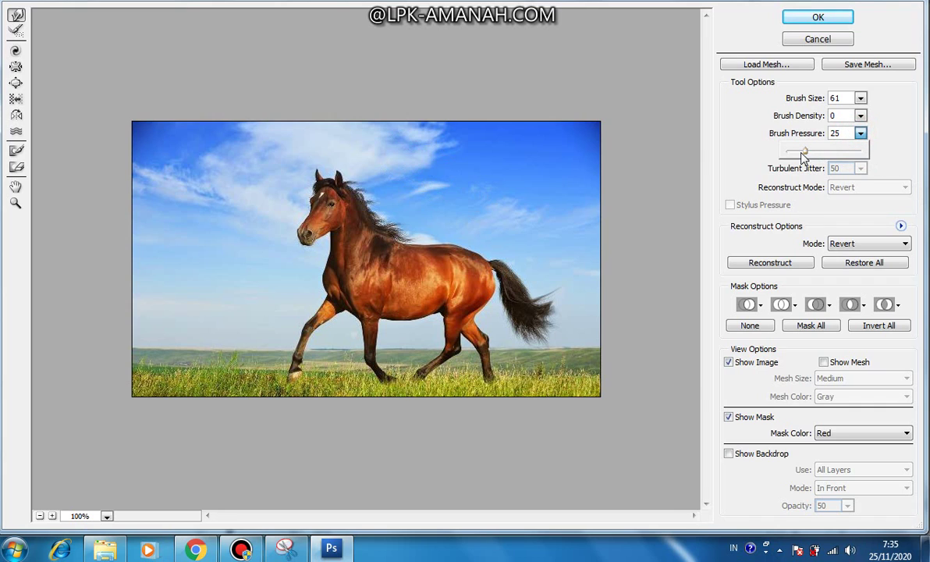
{"action": "left_click_drag", "start_coordinate": [804, 153], "coordinate": [892, 169]}
{"action": "left_click", "coordinate": [436, 160]}
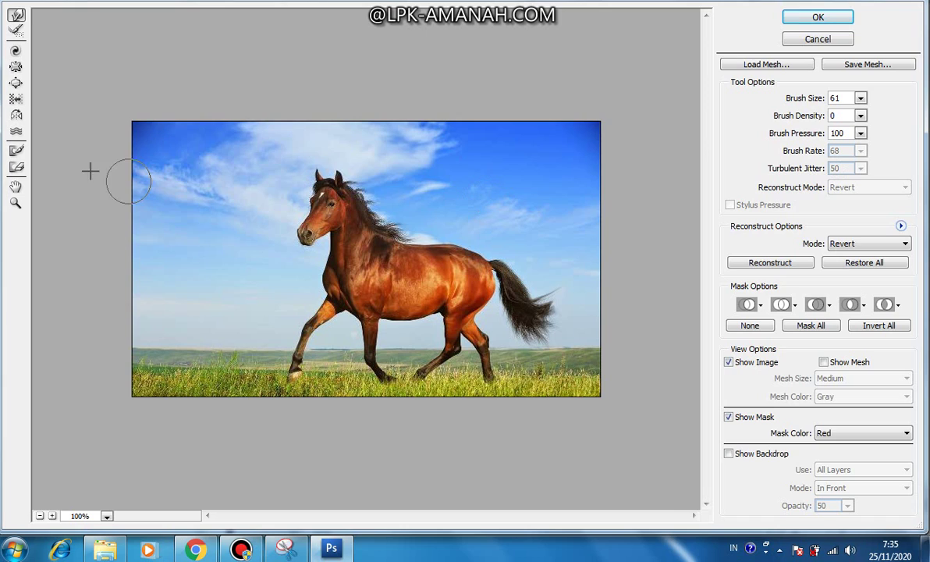
Warp the grass near the photo's left edge upward into a hill, raising the brush density to 44
{"action": "left_click", "coordinate": [17, 15]}
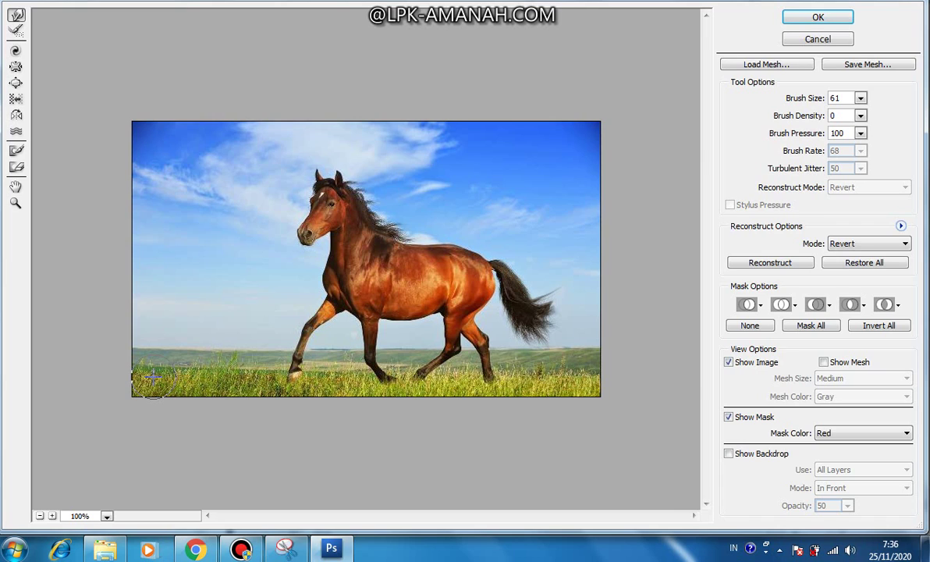
{"action": "mouse_move", "coordinate": [153, 377]}
{"action": "left_mouse_down"}
{"action": "mouse_move", "coordinate": [156, 329]}
{"action": "mouse_move", "coordinate": [156, 360]}
{"action": "left_mouse_up"}
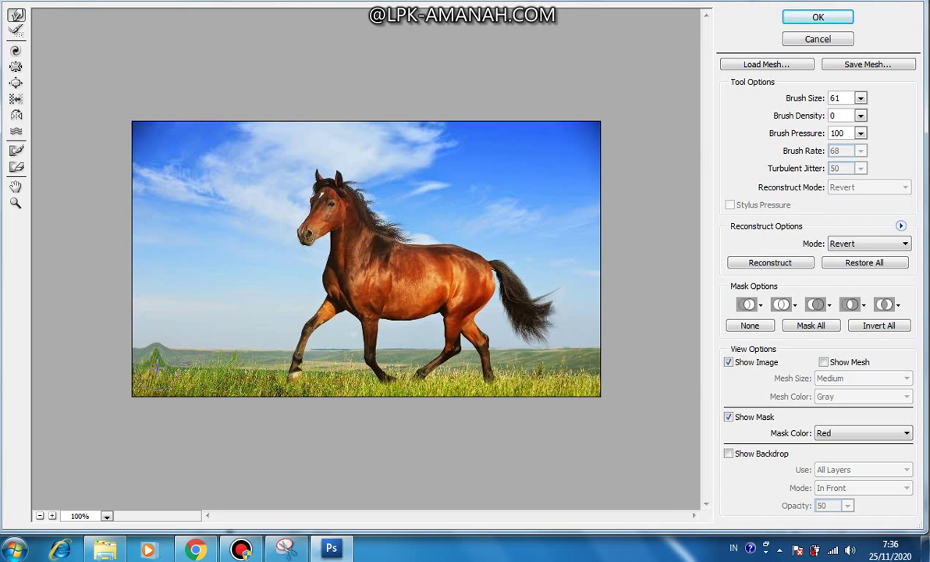
{"action": "left_click", "coordinate": [860, 116]}
{"action": "left_click_drag", "start_coordinate": [786, 136], "coordinate": [821, 134]}
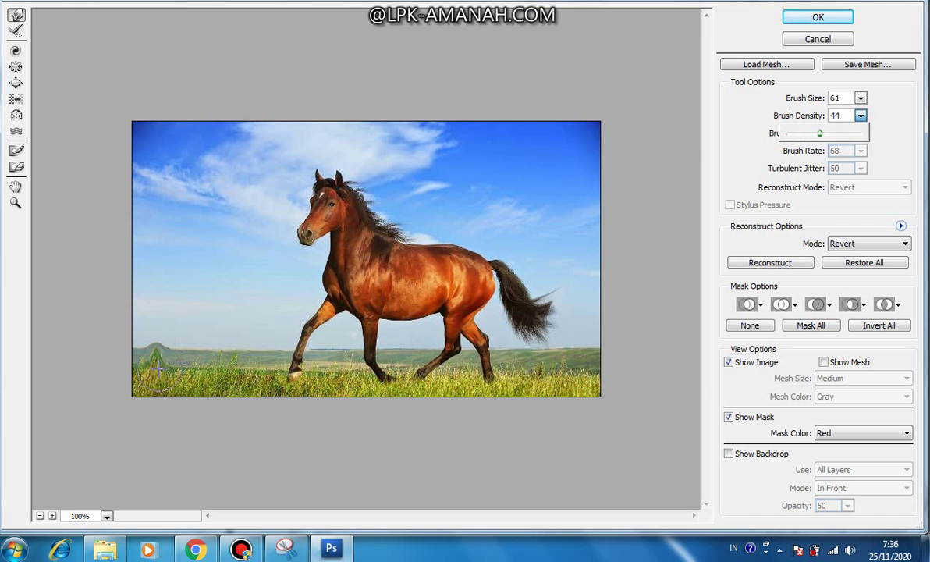
{"action": "left_click_drag", "start_coordinate": [156, 371], "coordinate": [160, 340]}
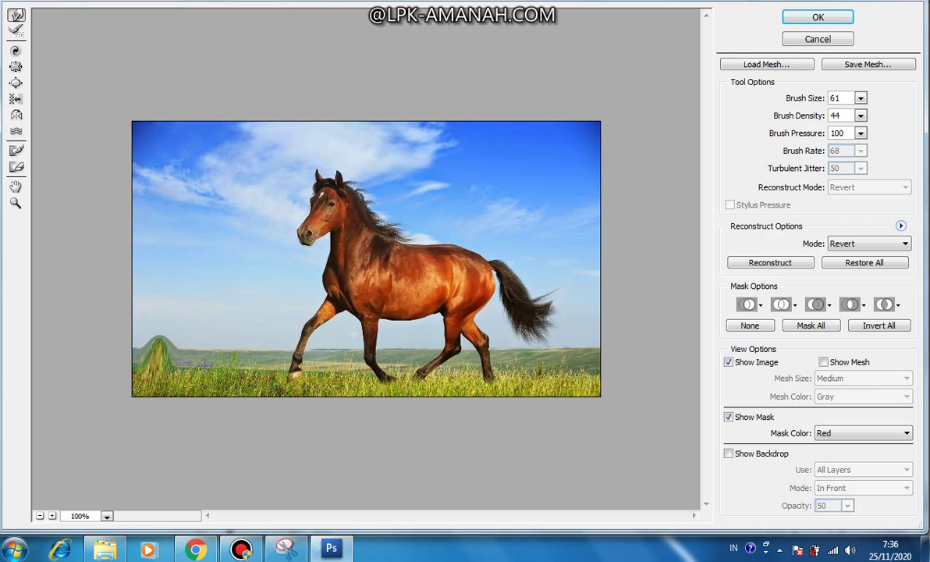
Warp the grass upward into more hills along the horizon, between the horse's legs and near the photo's right edge
{"action": "left_click_drag", "start_coordinate": [202, 363], "coordinate": [230, 344]}
{"action": "mouse_move", "coordinate": [304, 372]}
{"action": "left_mouse_down"}
{"action": "mouse_move", "coordinate": [340, 361]}
{"action": "mouse_move", "coordinate": [318, 328]}
{"action": "left_mouse_up"}
{"action": "left_click_drag", "start_coordinate": [452, 372], "coordinate": [456, 371]}
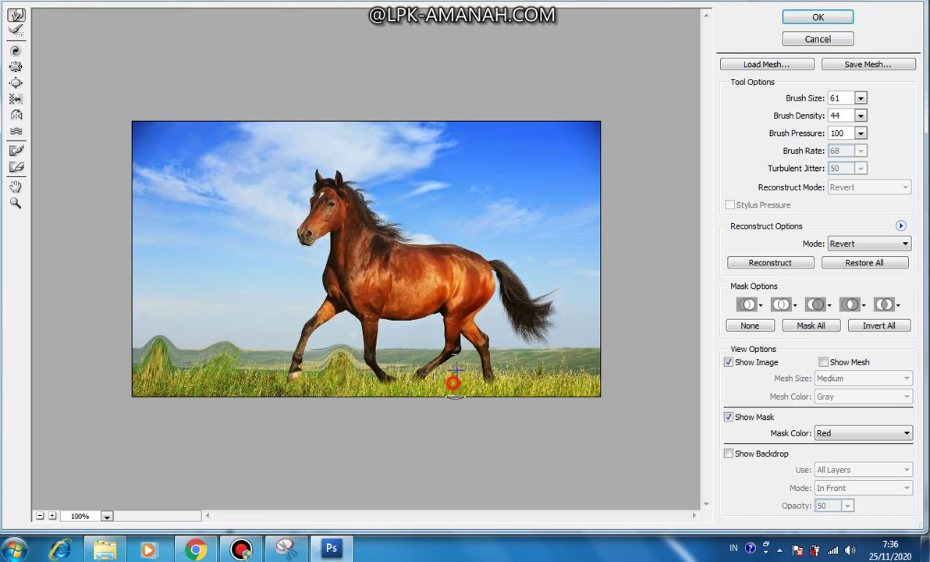
{"action": "left_click", "coordinate": [544, 370]}
{"action": "left_click_drag", "start_coordinate": [587, 359], "coordinate": [593, 320]}
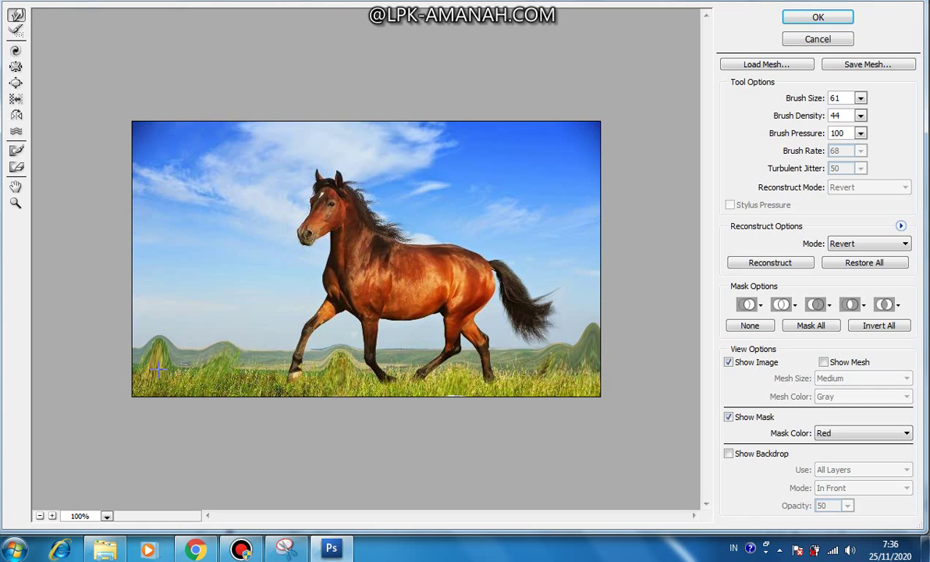
Reshape the hills in front of the horse with Forward Warp, pulling the second one up into a tall peak
{"action": "left_click_drag", "start_coordinate": [159, 367], "coordinate": [142, 349]}
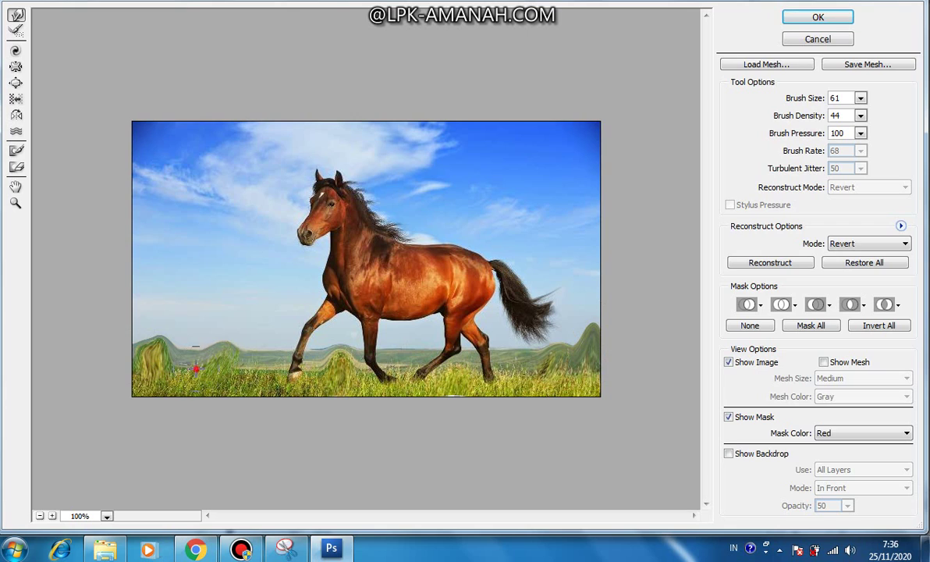
{"action": "left_click", "coordinate": [244, 373]}
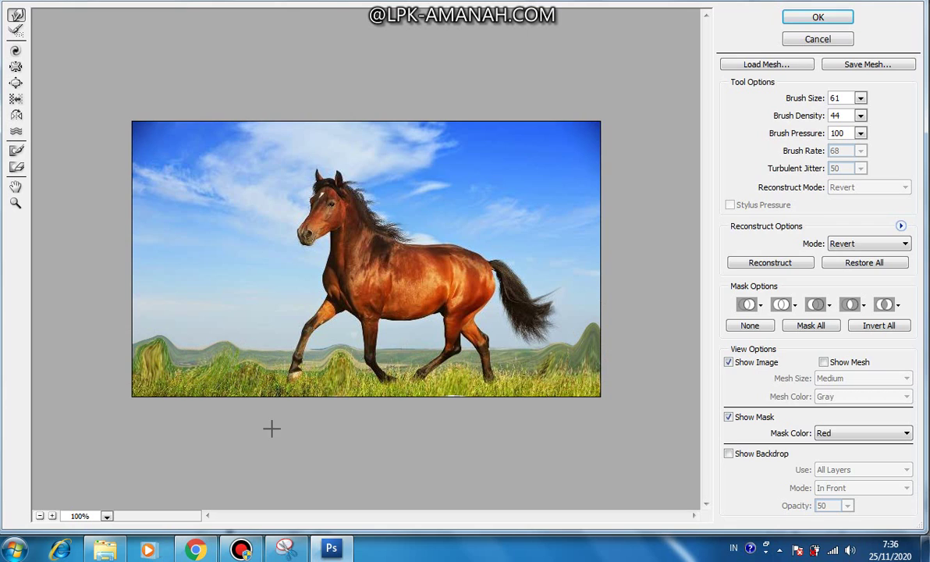
{"action": "mouse_move", "coordinate": [209, 359]}
{"action": "left_mouse_down"}
{"action": "mouse_move", "coordinate": [207, 326]}
{"action": "mouse_move", "coordinate": [228, 334]}
{"action": "mouse_move", "coordinate": [229, 317]}
{"action": "mouse_move", "coordinate": [223, 328]}
{"action": "mouse_move", "coordinate": [210, 318]}
{"action": "left_mouse_up"}
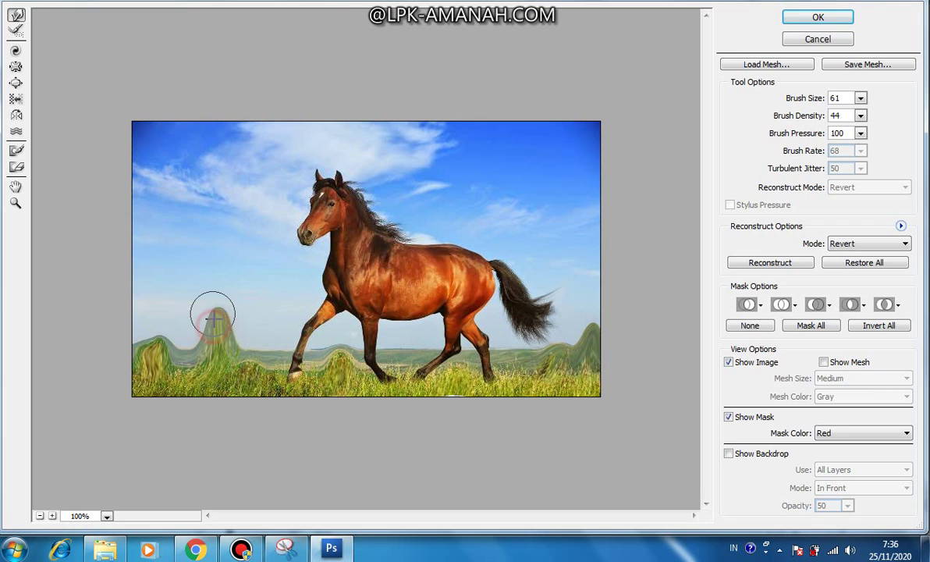
{"action": "left_click", "coordinate": [239, 371]}
{"action": "mouse_move", "coordinate": [245, 358]}
{"action": "left_mouse_down"}
{"action": "mouse_move", "coordinate": [242, 336]}
{"action": "mouse_move", "coordinate": [248, 344]}
{"action": "left_mouse_up"}
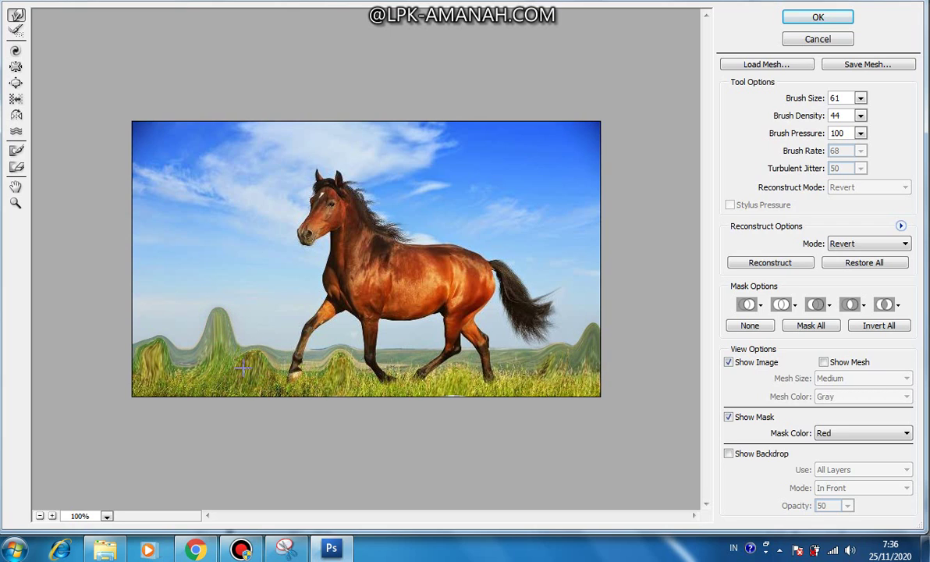
{"action": "left_click_drag", "start_coordinate": [158, 363], "coordinate": [148, 314]}
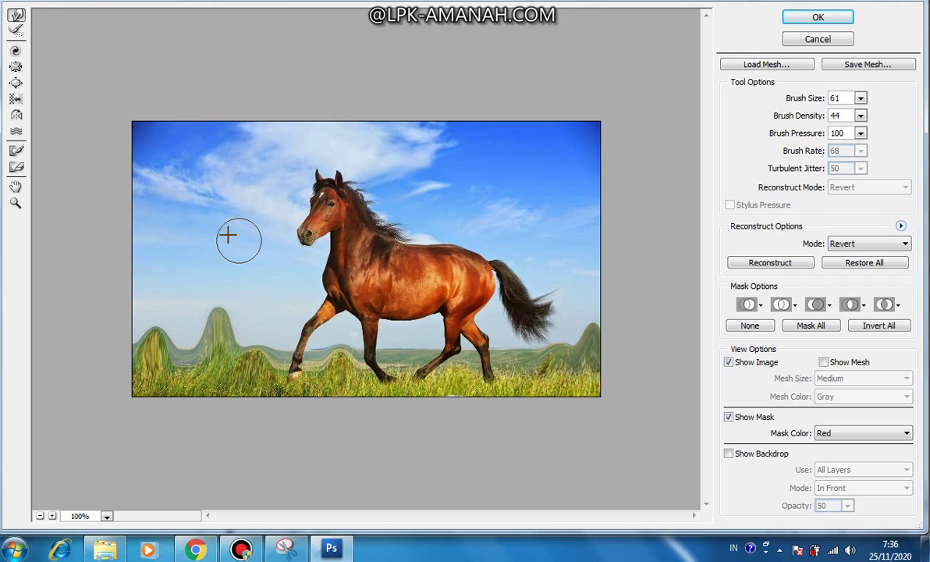
Twirl the cloud above the horse's back into a spiral and the grass behind its hind legs with the Twirl Clockwise tool
{"action": "left_click", "coordinate": [16, 52]}
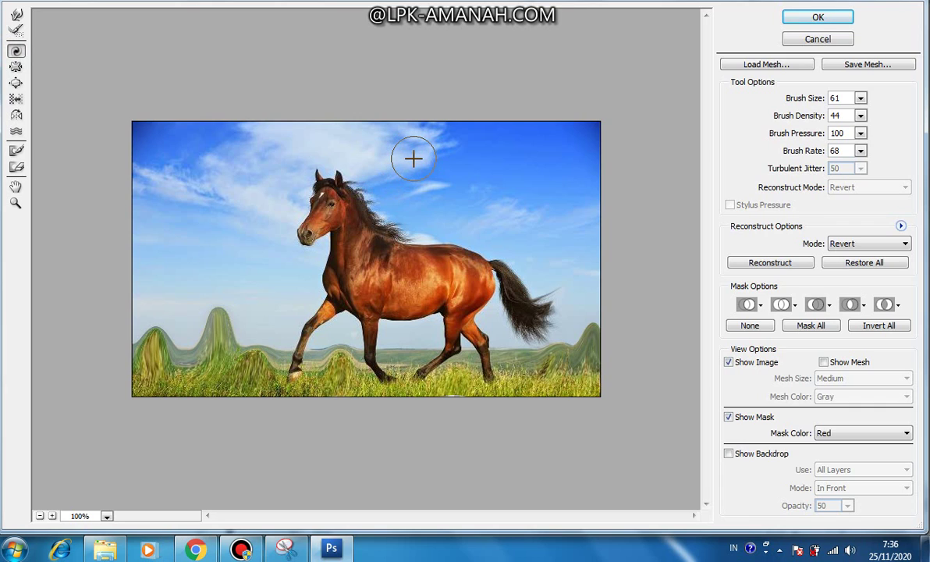
{"action": "left_click_drag", "start_coordinate": [413, 159], "coordinate": [414, 159]}
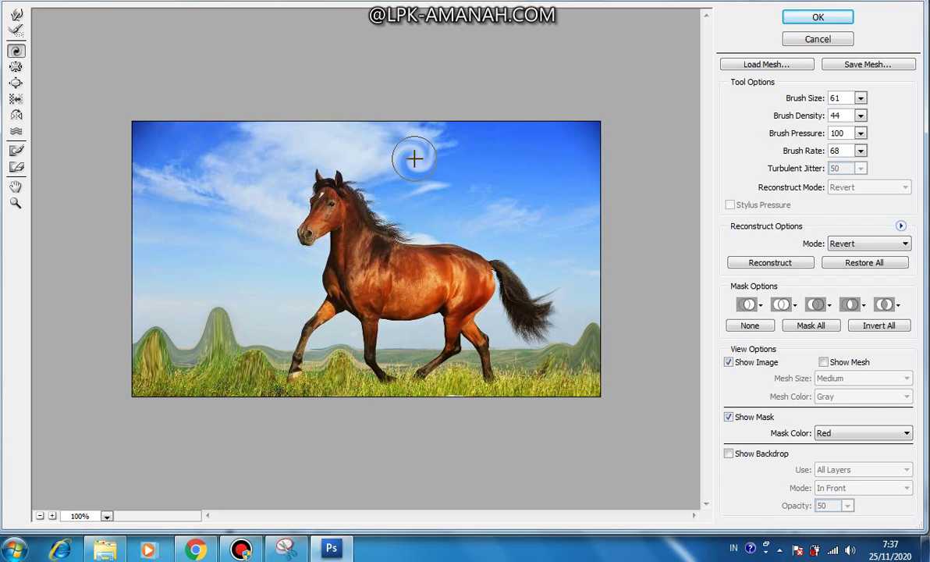
{"action": "left_click_drag", "start_coordinate": [414, 159], "coordinate": [415, 159]}
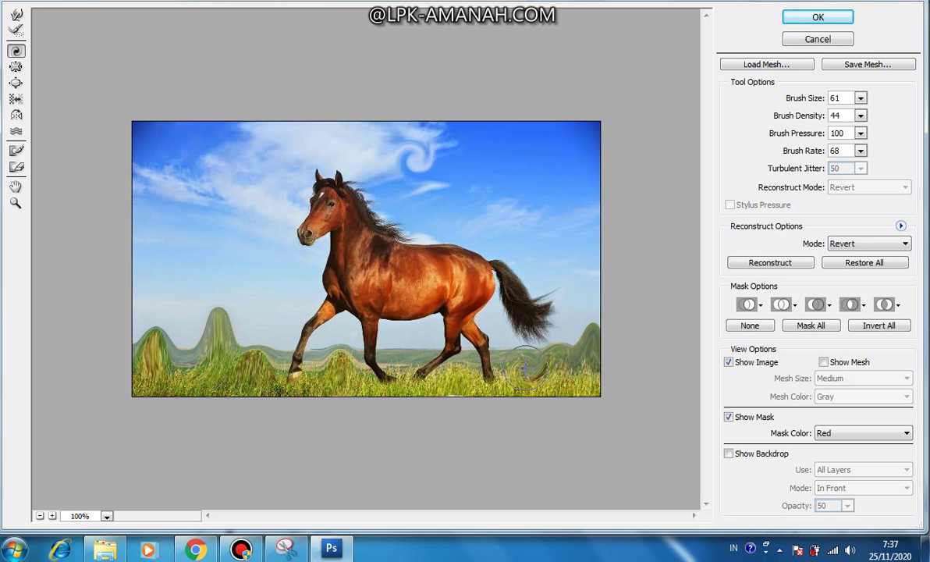
{"action": "mouse_move", "coordinate": [582, 404]}
{"action": "left_mouse_down"}
{"action": "mouse_move", "coordinate": [538, 367]}
{"action": "mouse_move", "coordinate": [556, 378]}
{"action": "left_mouse_up"}
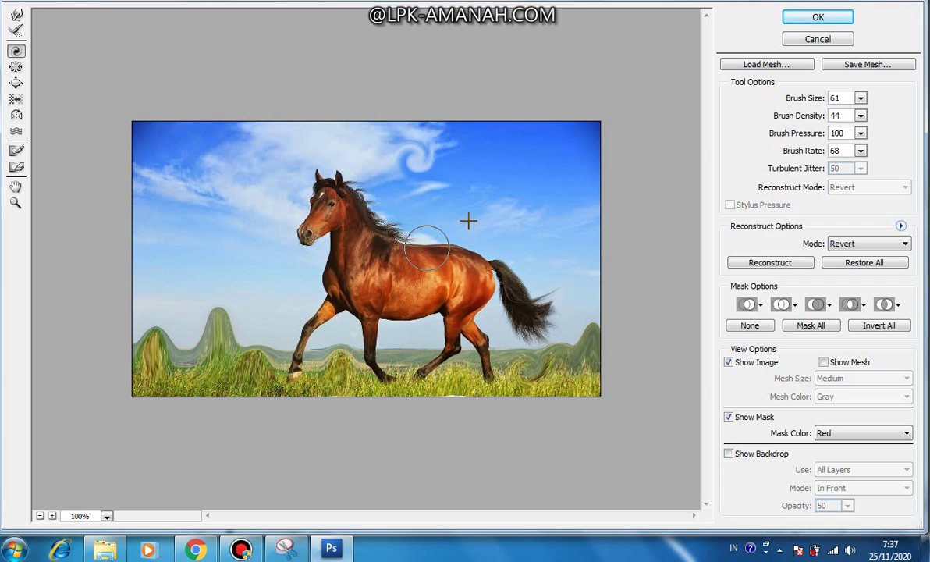
Shrink the tallest hill's peak in front of the horse with the Pucker tool
{"action": "left_click", "coordinate": [17, 68]}
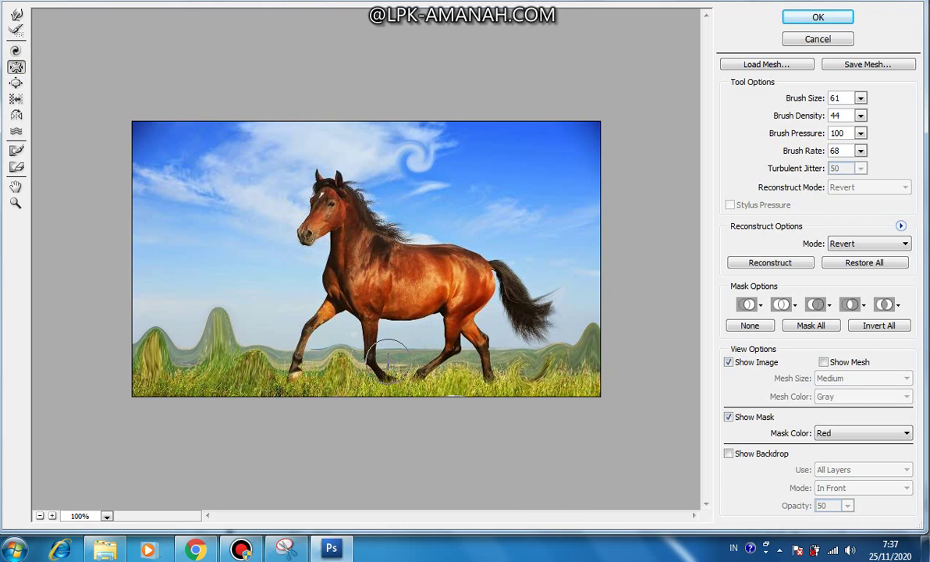
{"action": "left_click", "coordinate": [217, 315]}
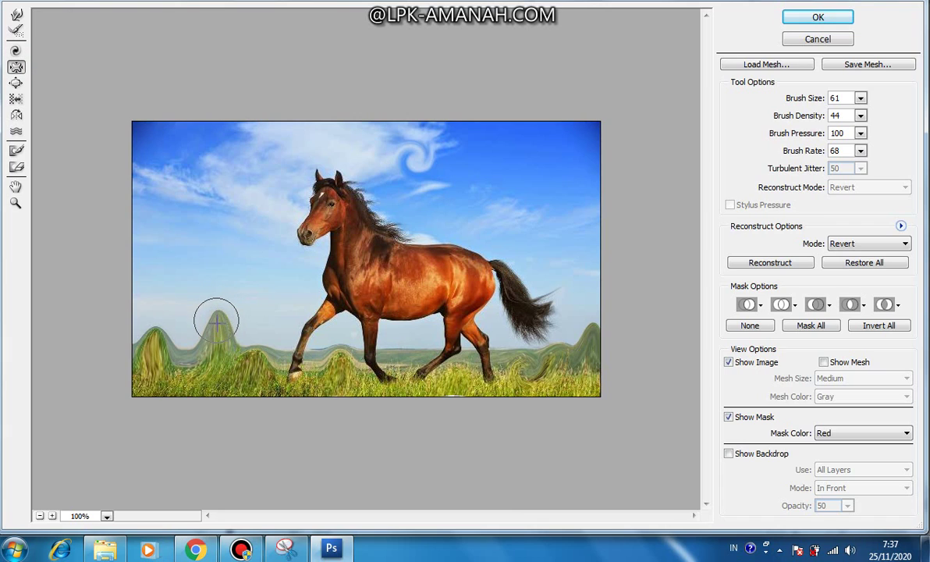
{"action": "left_click", "coordinate": [219, 320]}
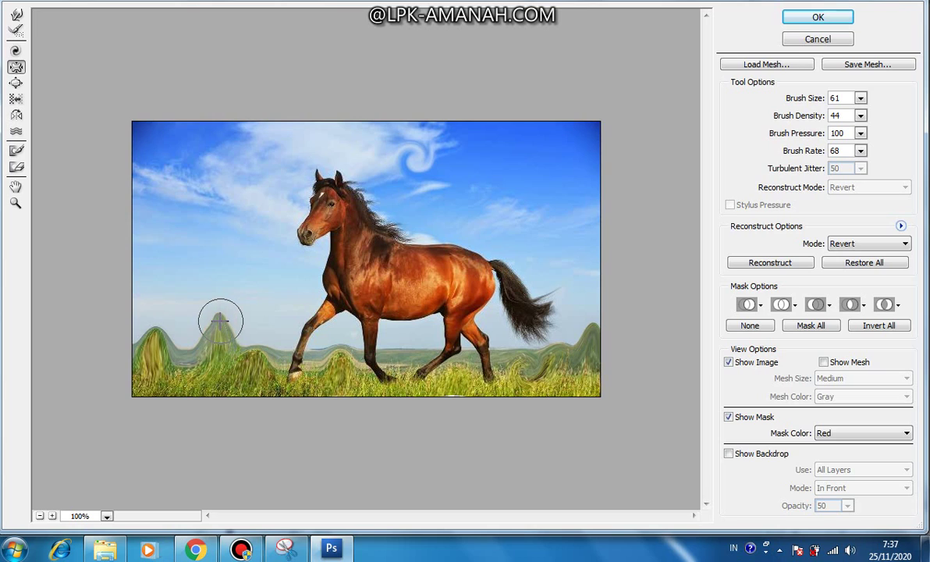
{"action": "left_click", "coordinate": [215, 321]}
{"action": "left_click", "coordinate": [218, 331]}
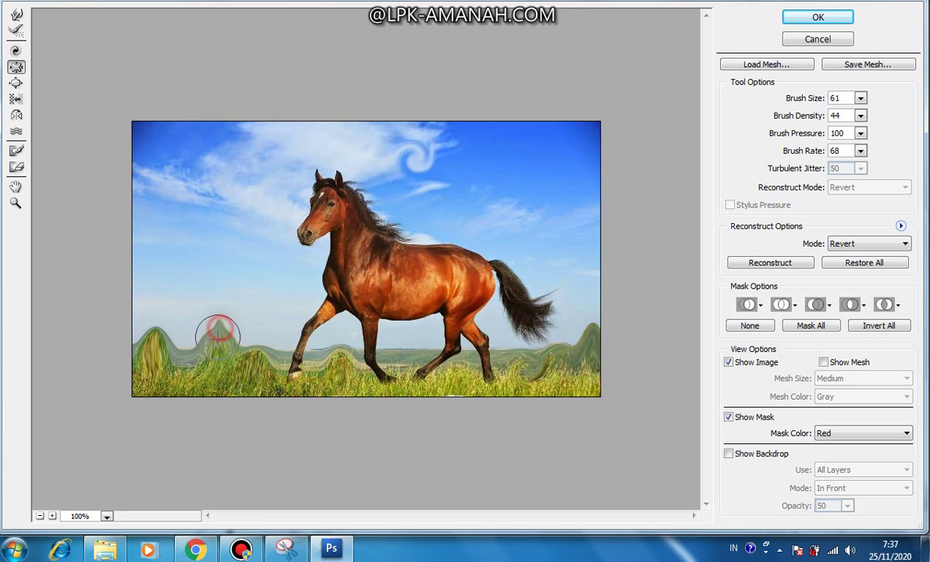
Pucker the horse's tail at several spots from its base to its tip
{"action": "left_click", "coordinate": [542, 303]}
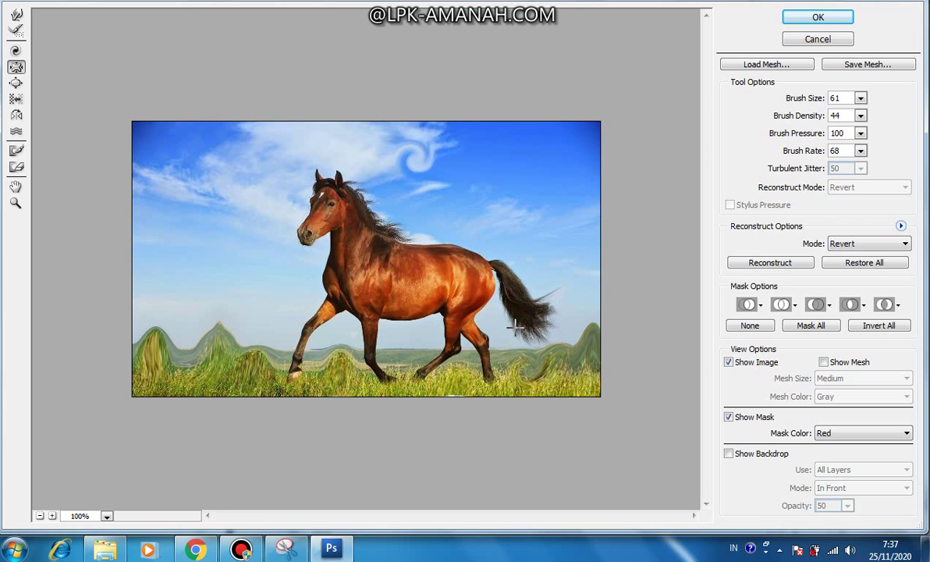
{"action": "left_click", "coordinate": [529, 323]}
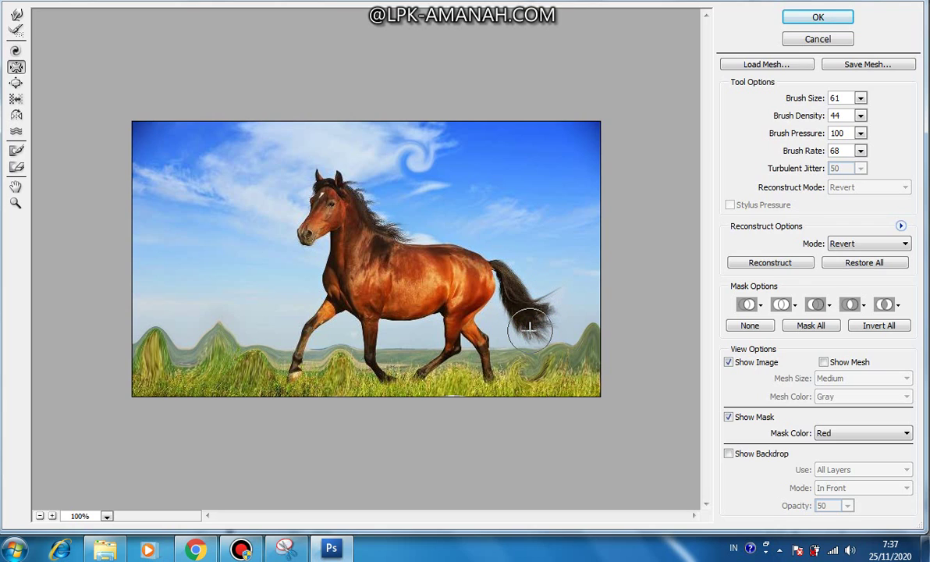
{"action": "left_click", "coordinate": [527, 312]}
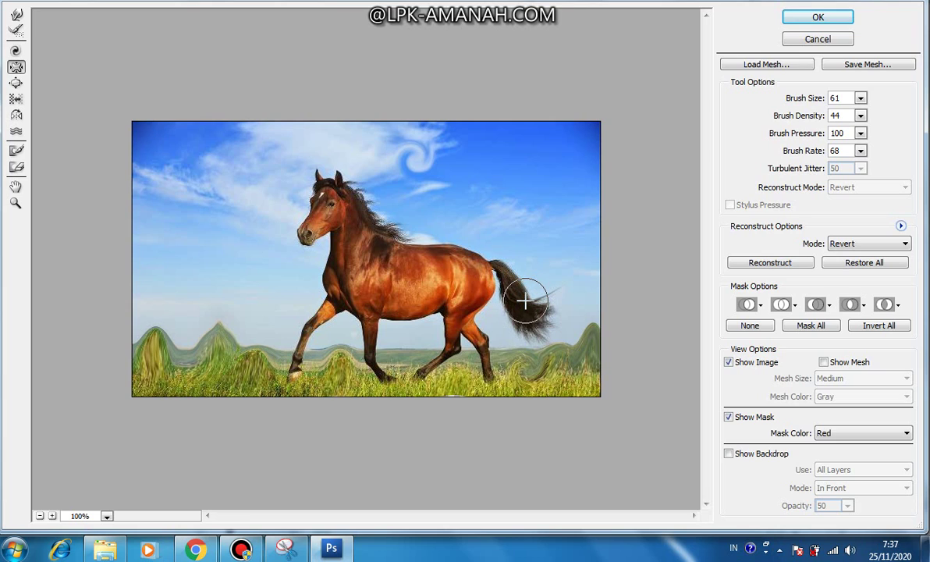
{"action": "left_click", "coordinate": [518, 282]}
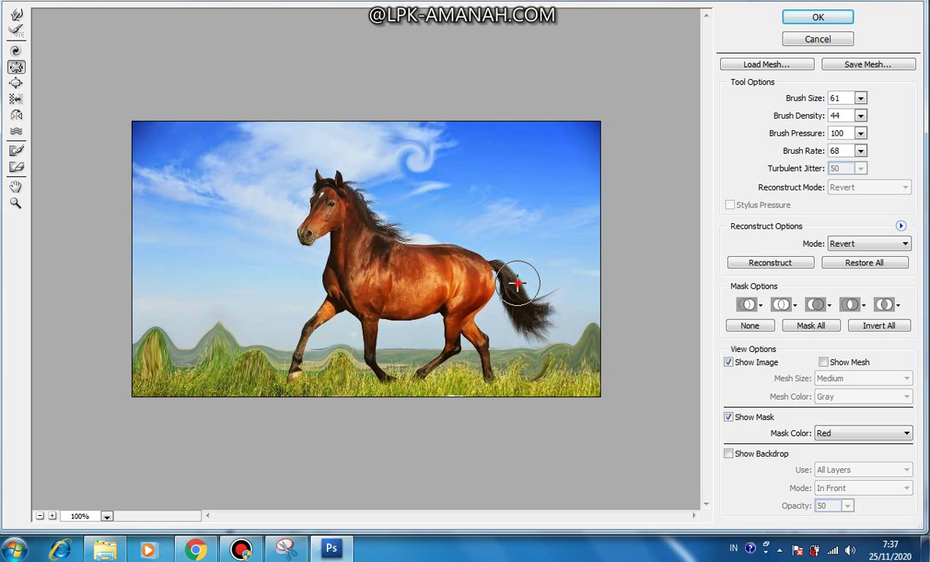
{"action": "left_click", "coordinate": [530, 319]}
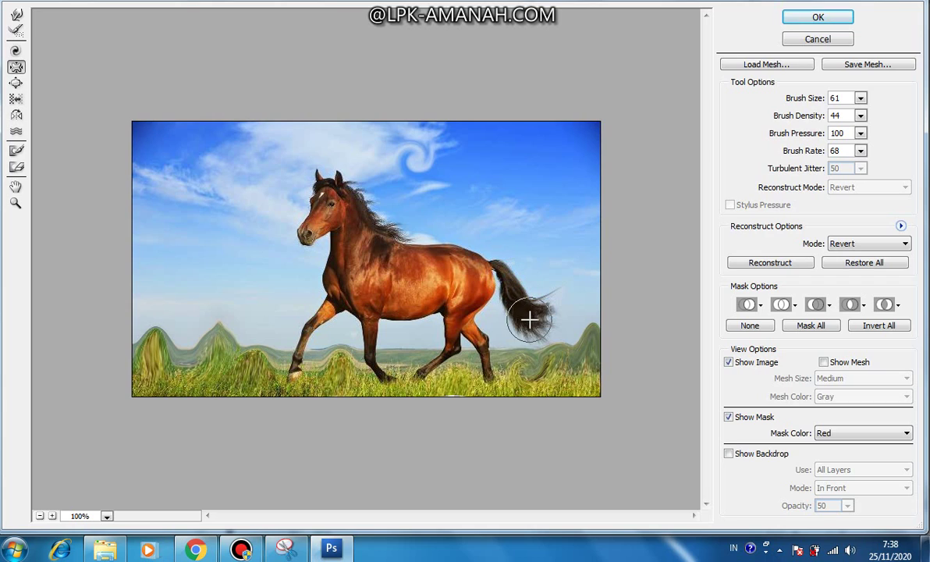
{"action": "left_click", "coordinate": [531, 341]}
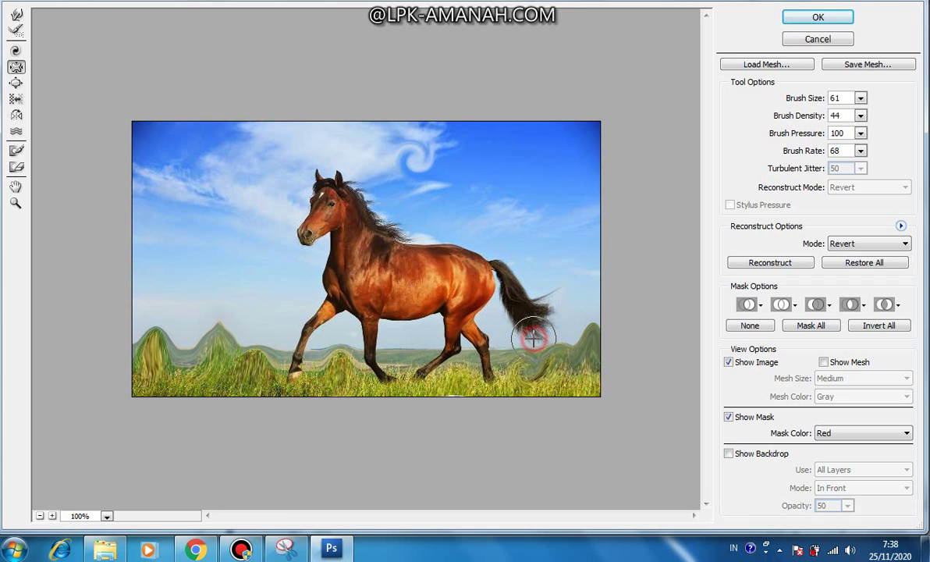
{"action": "left_click", "coordinate": [511, 332]}
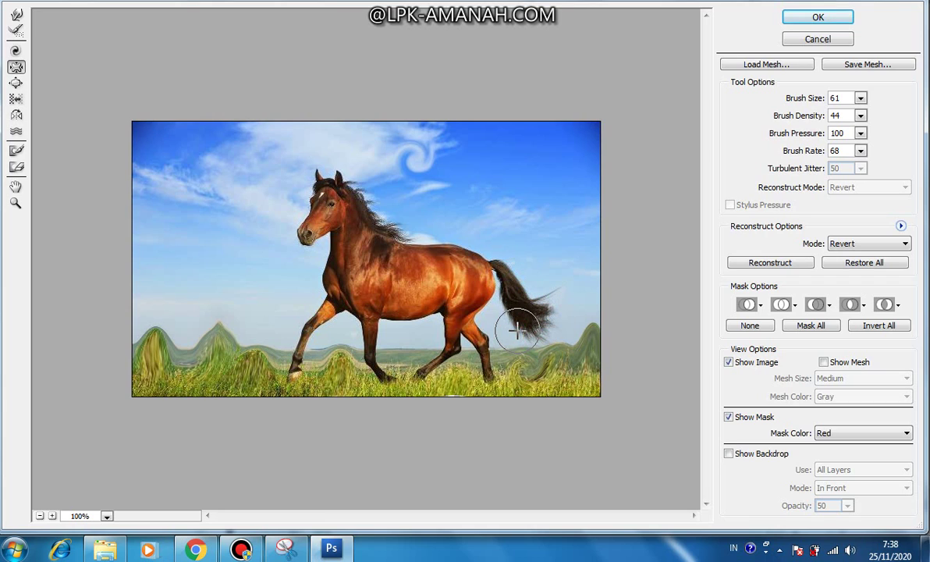
{"action": "left_click", "coordinate": [540, 292]}
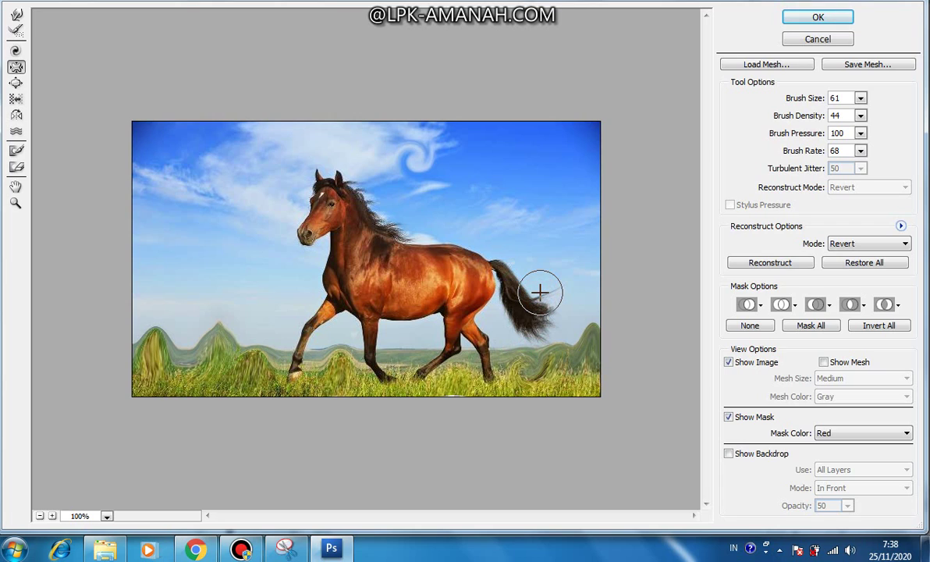
{"action": "left_click", "coordinate": [535, 309]}
{"action": "left_click_drag", "start_coordinate": [537, 312], "coordinate": [545, 327]}
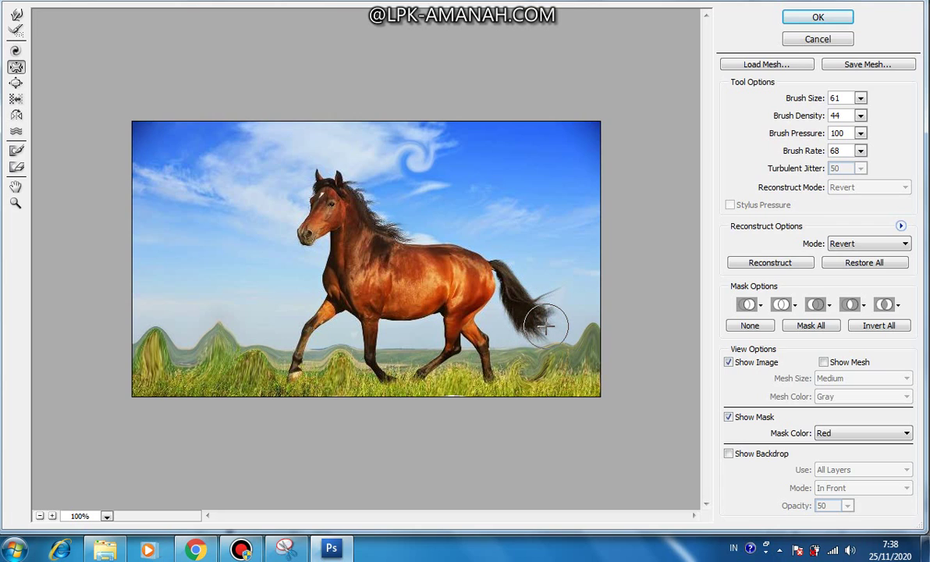
Set the brush density to 100 and pucker the horse's tail to make it thinner
{"action": "left_click", "coordinate": [859, 116]}
{"action": "left_click_drag", "start_coordinate": [763, 127], "coordinate": [873, 146]}
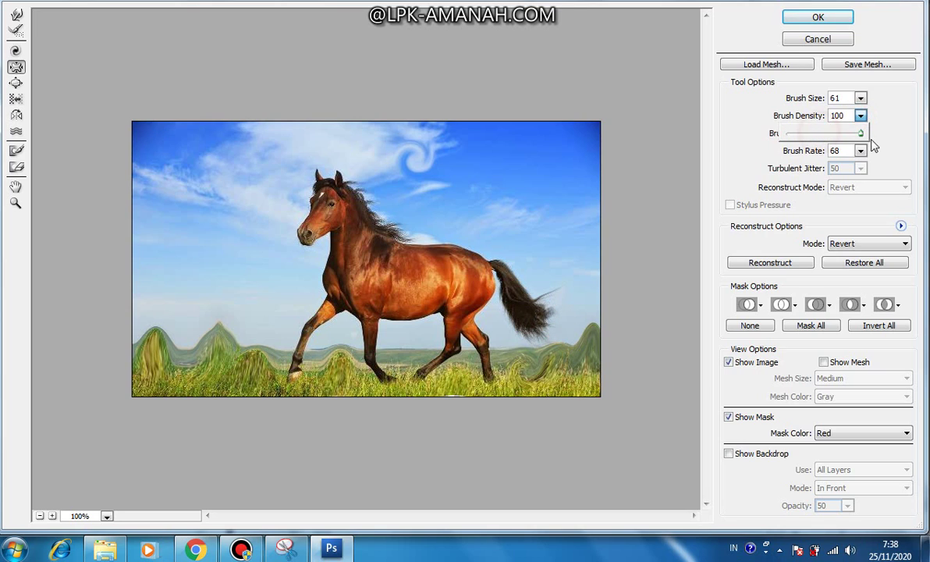
{"action": "left_click", "coordinate": [533, 320]}
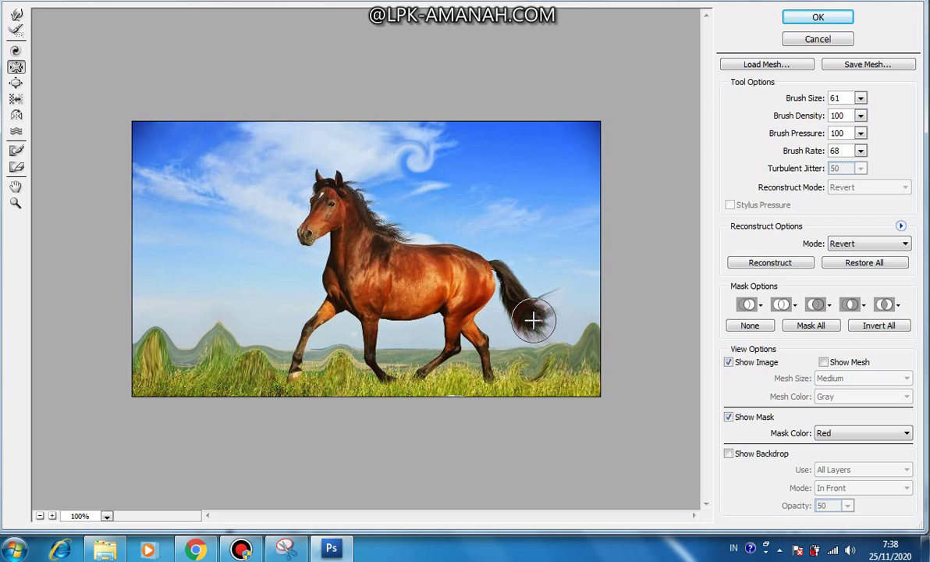
{"action": "mouse_move", "coordinate": [534, 319]}
{"action": "left_mouse_down"}
{"action": "mouse_move", "coordinate": [533, 303]}
{"action": "mouse_move", "coordinate": [516, 291]}
{"action": "mouse_move", "coordinate": [532, 330]}
{"action": "mouse_move", "coordinate": [547, 295]}
{"action": "mouse_move", "coordinate": [537, 329]}
{"action": "mouse_move", "coordinate": [501, 308]}
{"action": "mouse_move", "coordinate": [546, 301]}
{"action": "mouse_move", "coordinate": [545, 339]}
{"action": "mouse_move", "coordinate": [546, 326]}
{"action": "mouse_move", "coordinate": [504, 306]}
{"action": "mouse_move", "coordinate": [544, 286]}
{"action": "mouse_move", "coordinate": [533, 292]}
{"action": "left_mouse_up"}
Pucker the grass hills around the horse's front legs, in front of the horse and at the photo's right edge
{"action": "mouse_move", "coordinate": [334, 371]}
{"action": "left_mouse_down"}
{"action": "mouse_move", "coordinate": [324, 352]}
{"action": "mouse_move", "coordinate": [332, 381]}
{"action": "left_mouse_up"}
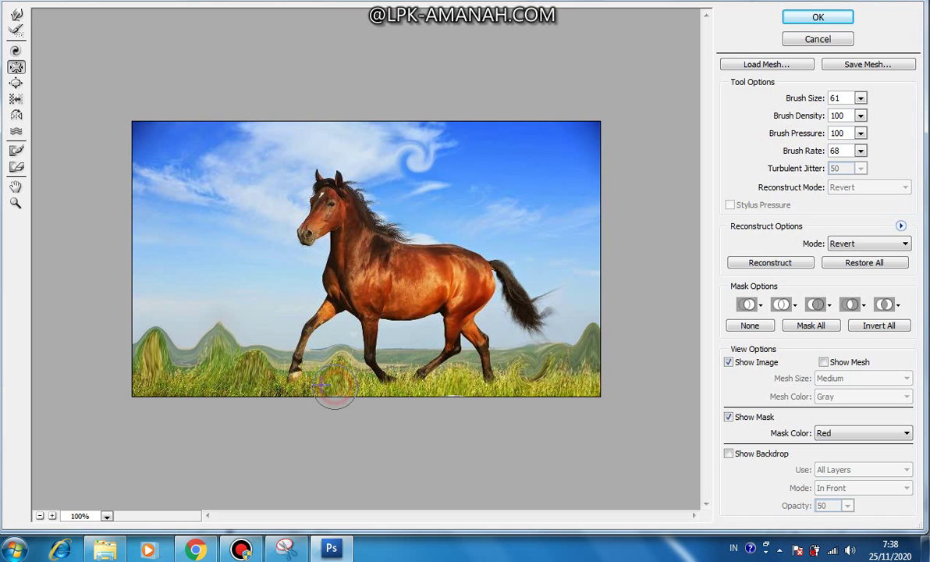
{"action": "left_click_drag", "start_coordinate": [216, 335], "coordinate": [218, 333]}
{"action": "left_click_drag", "start_coordinate": [247, 370], "coordinate": [247, 370]}
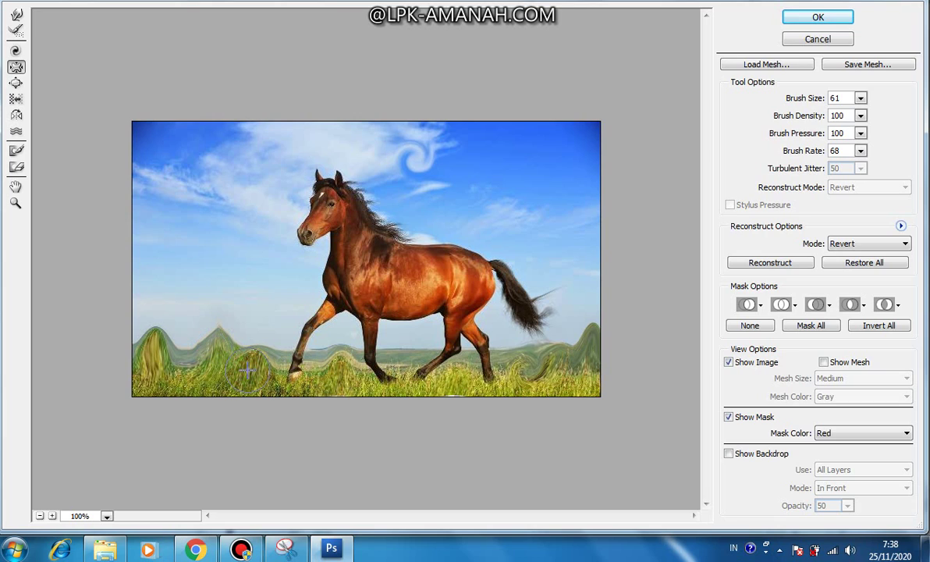
{"action": "mouse_move", "coordinate": [601, 348]}
{"action": "left_mouse_down"}
{"action": "mouse_move", "coordinate": [591, 344]}
{"action": "mouse_move", "coordinate": [600, 345]}
{"action": "left_mouse_up"}
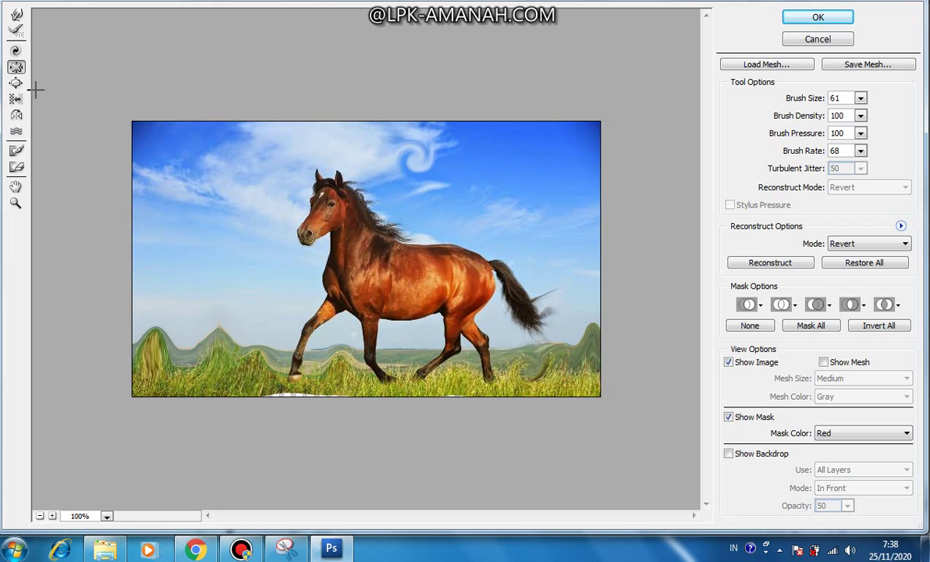
Enlarge the horse's hindquarters, front legs and chest with the Bloat tool
{"action": "left_click", "coordinate": [23, 86]}
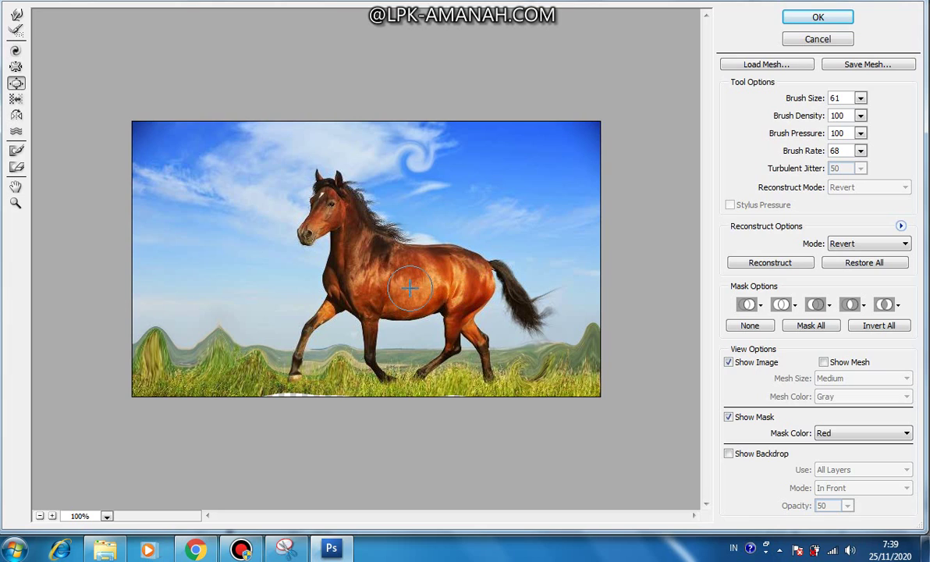
{"action": "left_click", "coordinate": [443, 282]}
{"action": "mouse_move", "coordinate": [443, 282]}
{"action": "left_mouse_down"}
{"action": "mouse_move", "coordinate": [479, 279]}
{"action": "mouse_move", "coordinate": [477, 287]}
{"action": "mouse_move", "coordinate": [478, 264]}
{"action": "left_mouse_up"}
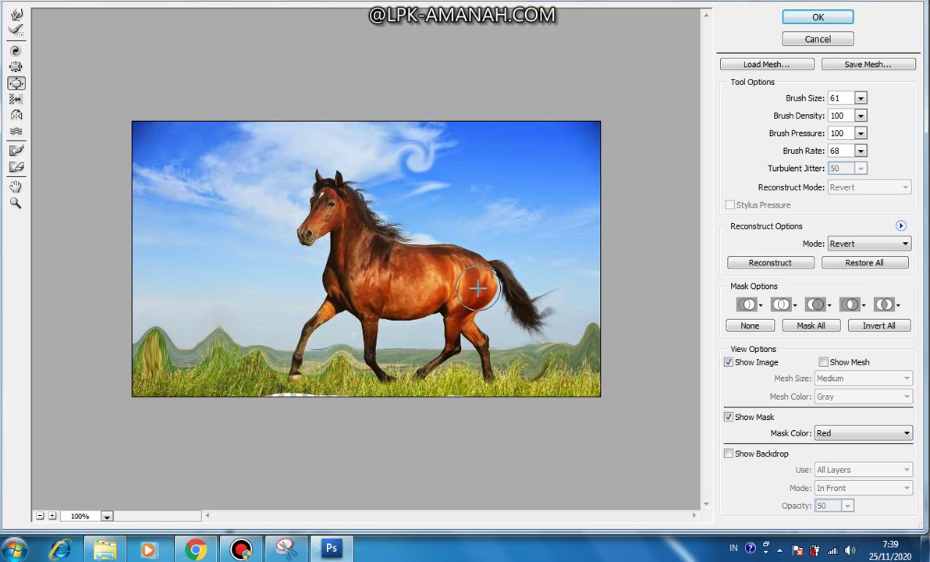
{"action": "left_click", "coordinate": [372, 336]}
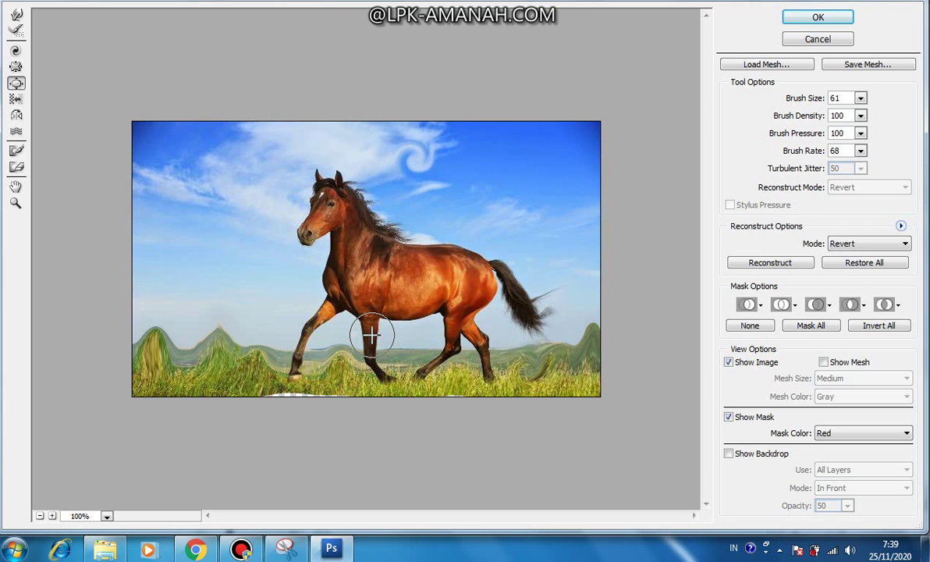
{"action": "left_click", "coordinate": [323, 314]}
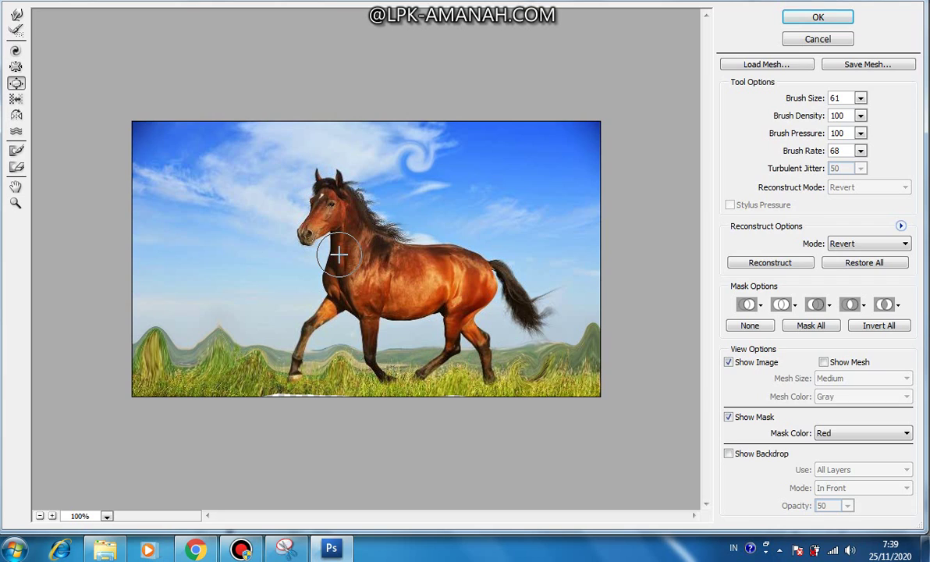
{"action": "mouse_move", "coordinate": [338, 259]}
{"action": "left_mouse_down"}
{"action": "mouse_move", "coordinate": [333, 292]}
{"action": "mouse_move", "coordinate": [363, 330]}
{"action": "left_mouse_up"}
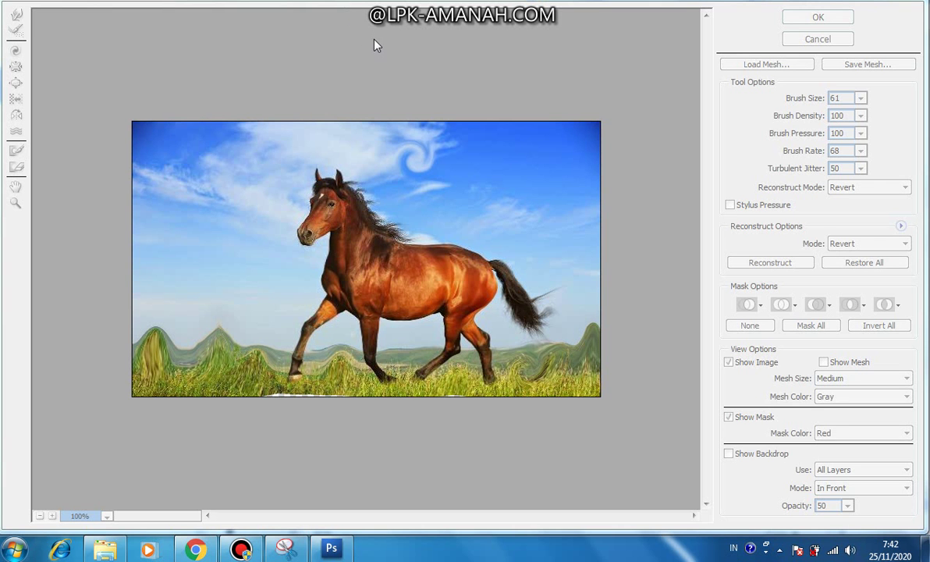
Try the Push Left tool below the horse's muzzle and undo the stroke
{"action": "key", "text": "o"}
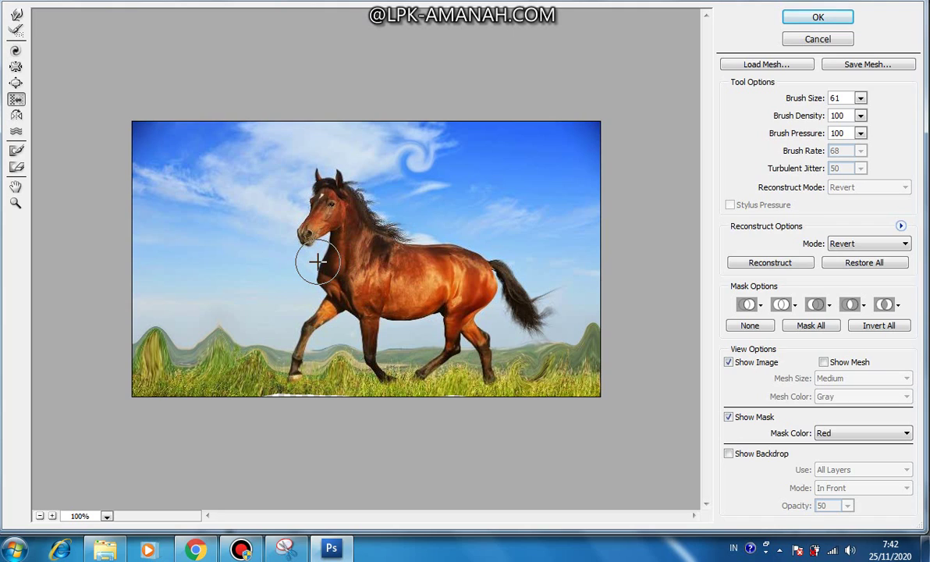
{"action": "left_click_drag", "start_coordinate": [316, 261], "coordinate": [295, 259]}
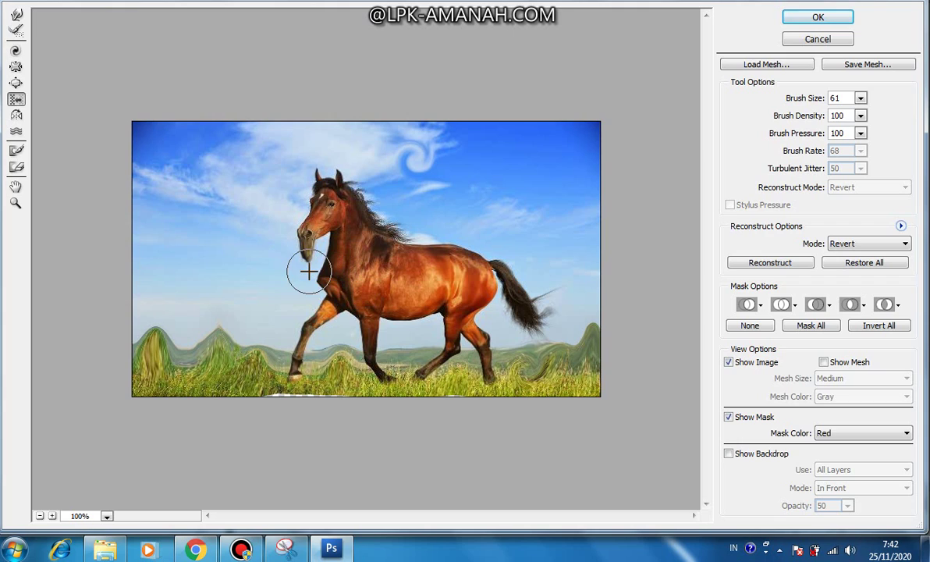
{"action": "key", "text": "ctrl+z"}
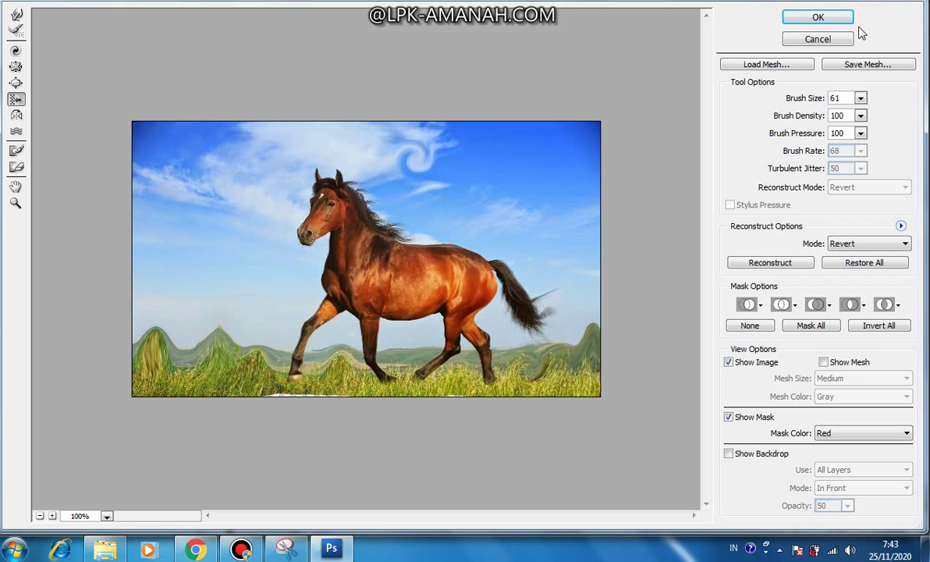
Apply the Liquify changes to the horse photo
{"action": "left_click", "coordinate": [816, 17]}
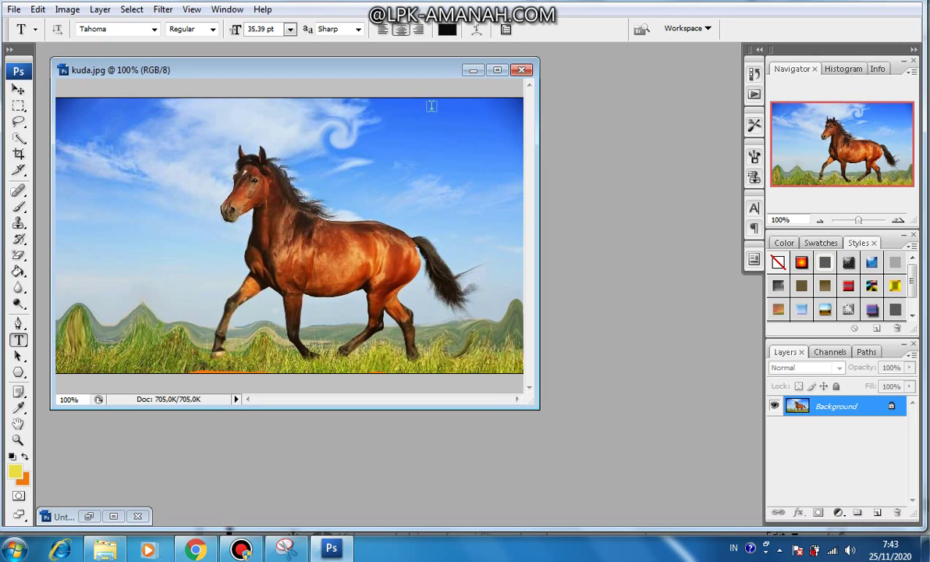